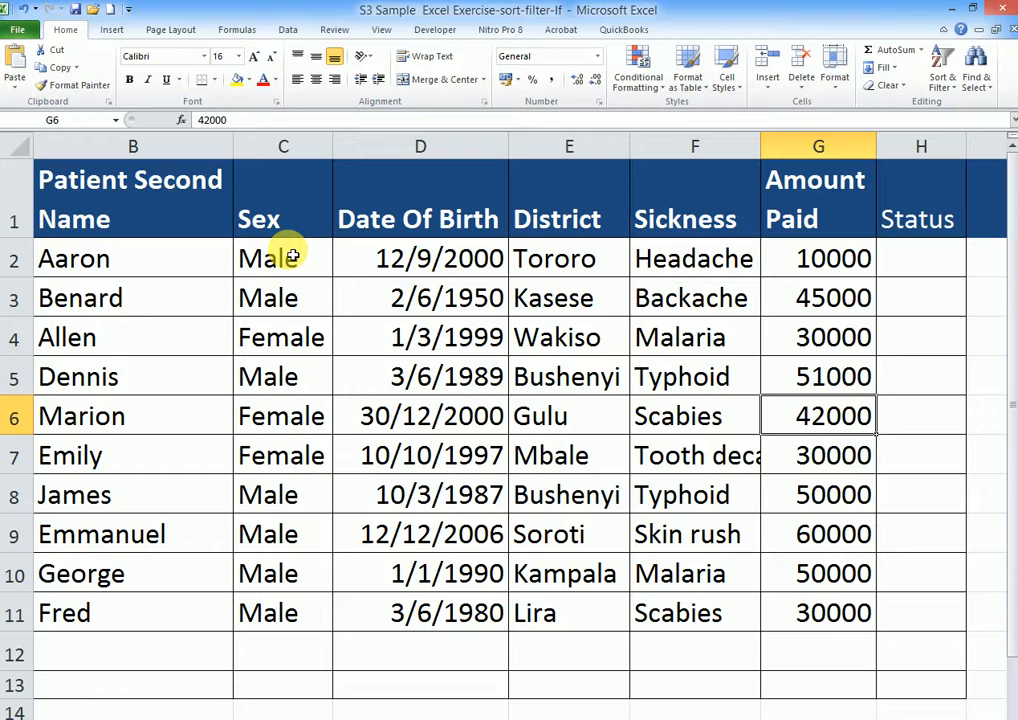
# - Start a Text That Contains highlighting rule for "Male" on the Sex cells C2:C11
pyautogui.moveTo(293, 257); pyautogui.dragTo(268, 609)
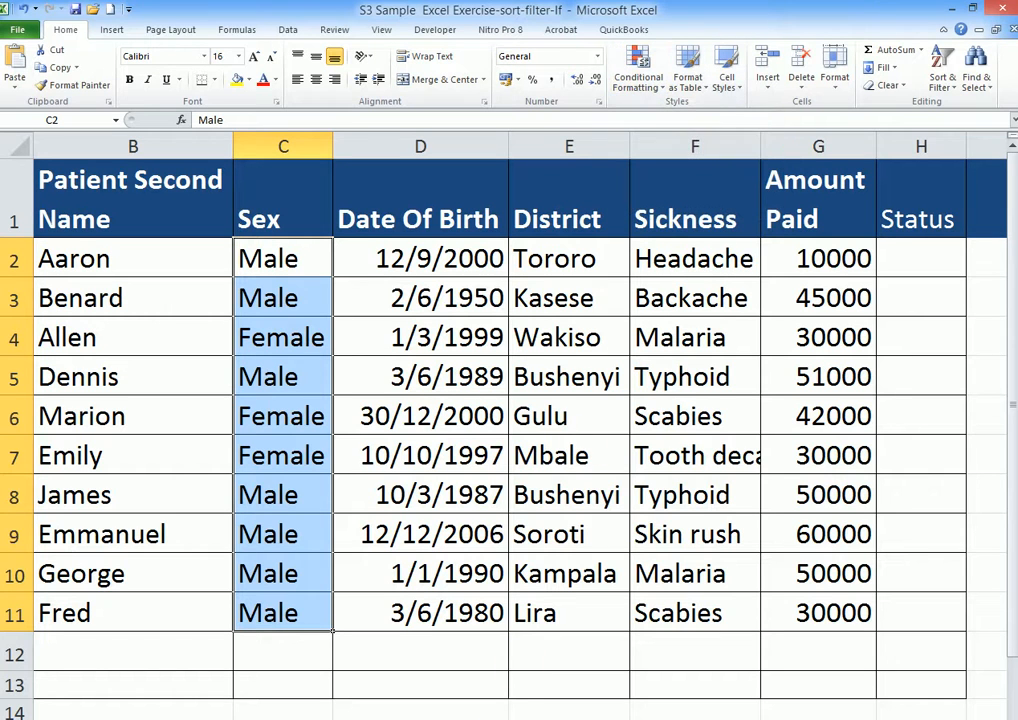
pyautogui.press('super+plus')
pyautogui.moveTo(722, 443); pyautogui.dragTo(774, 719)
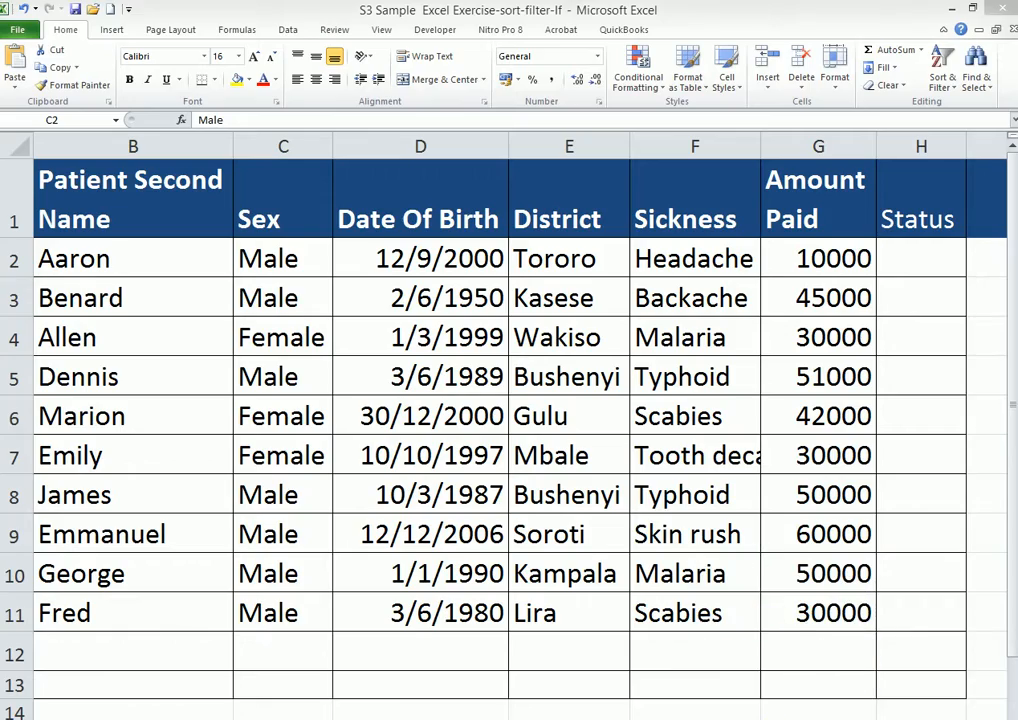
pyautogui.press('super+plus')
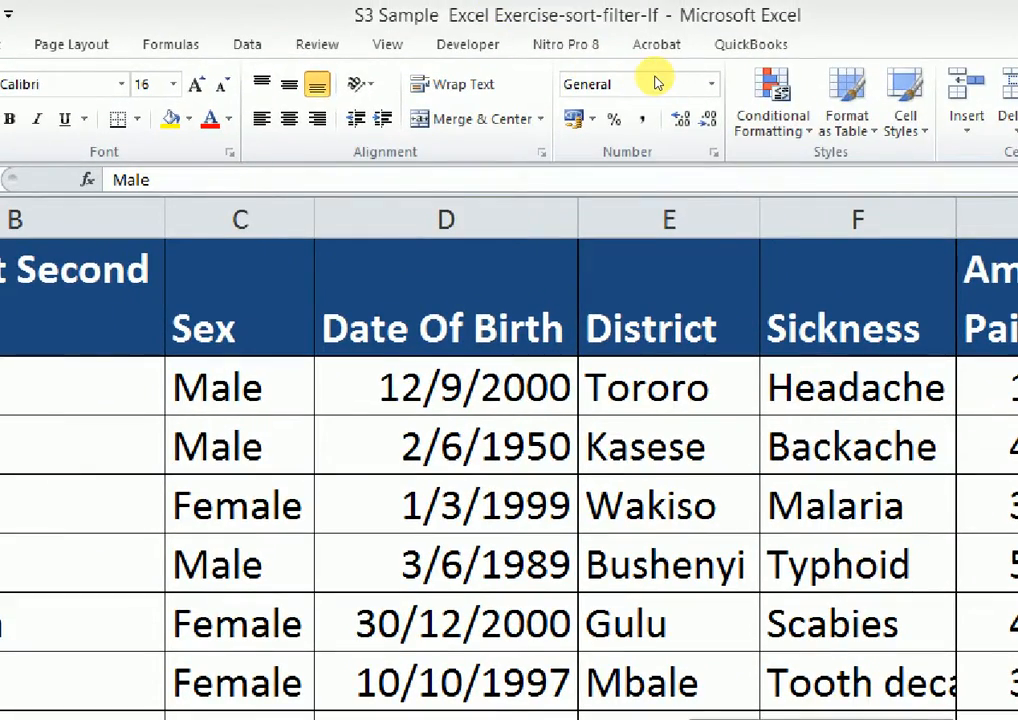
pyautogui.hotkey('ctrl', 'shift', 'Down')
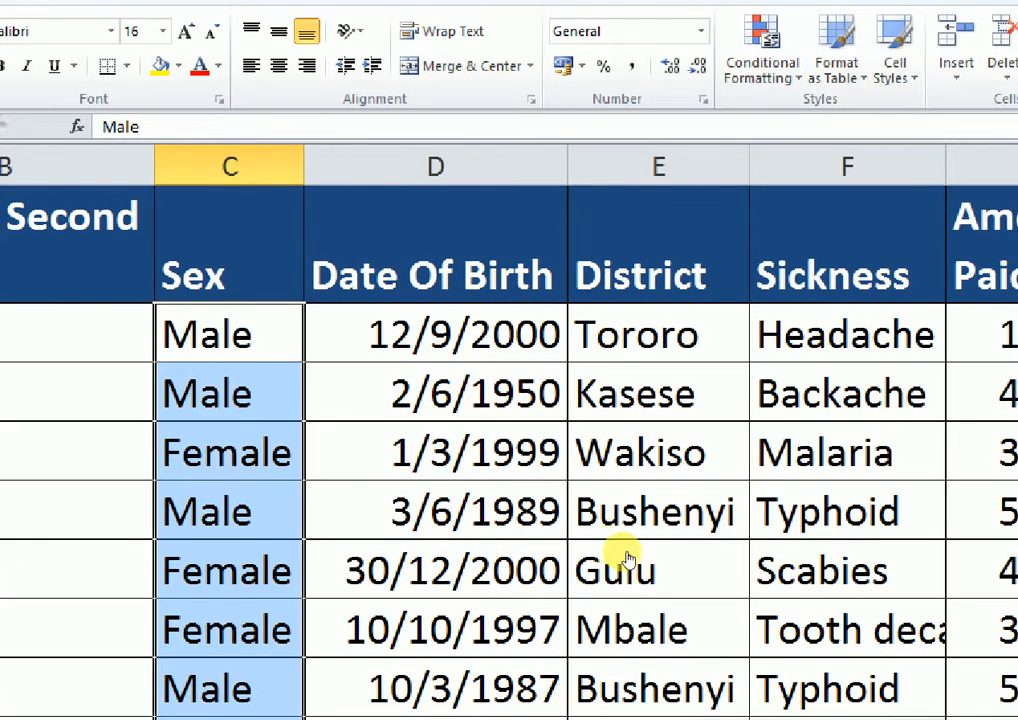
pyautogui.press('super+minus')
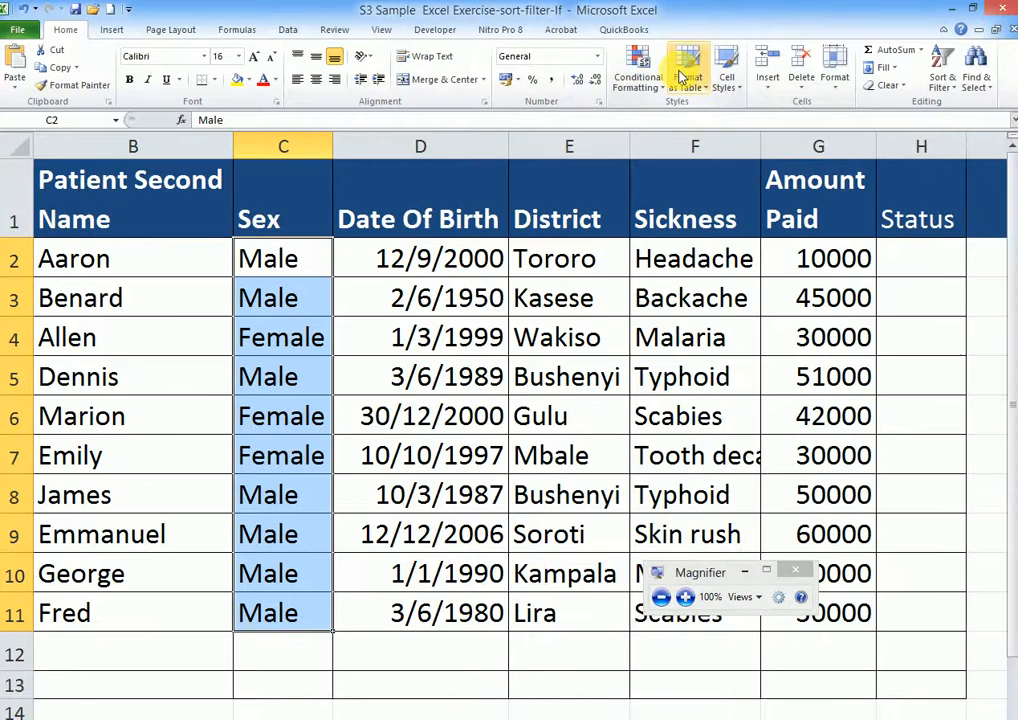
pyautogui.click(648, 86)
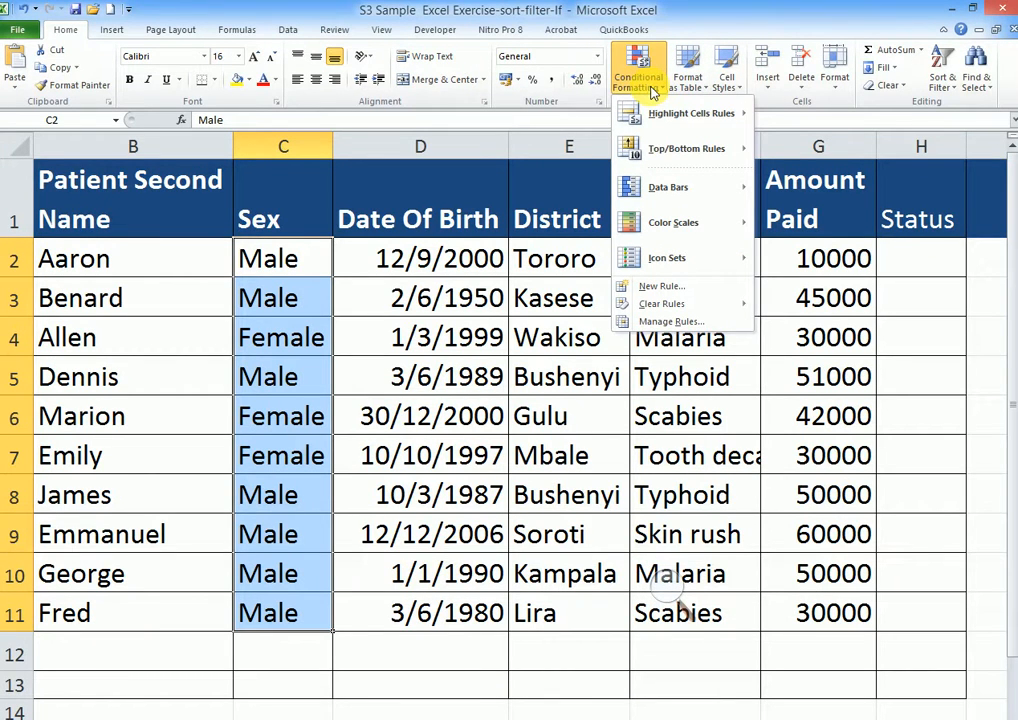
pyautogui.moveTo(673, 124)
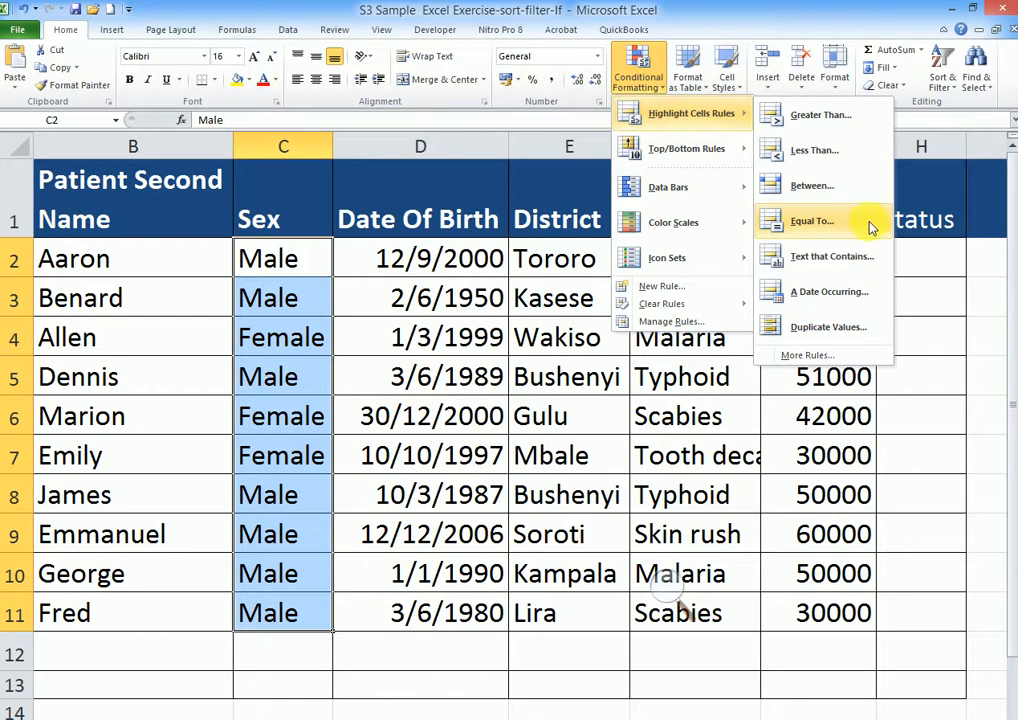
pyautogui.click(845, 257)
pyautogui.click(834, 258)
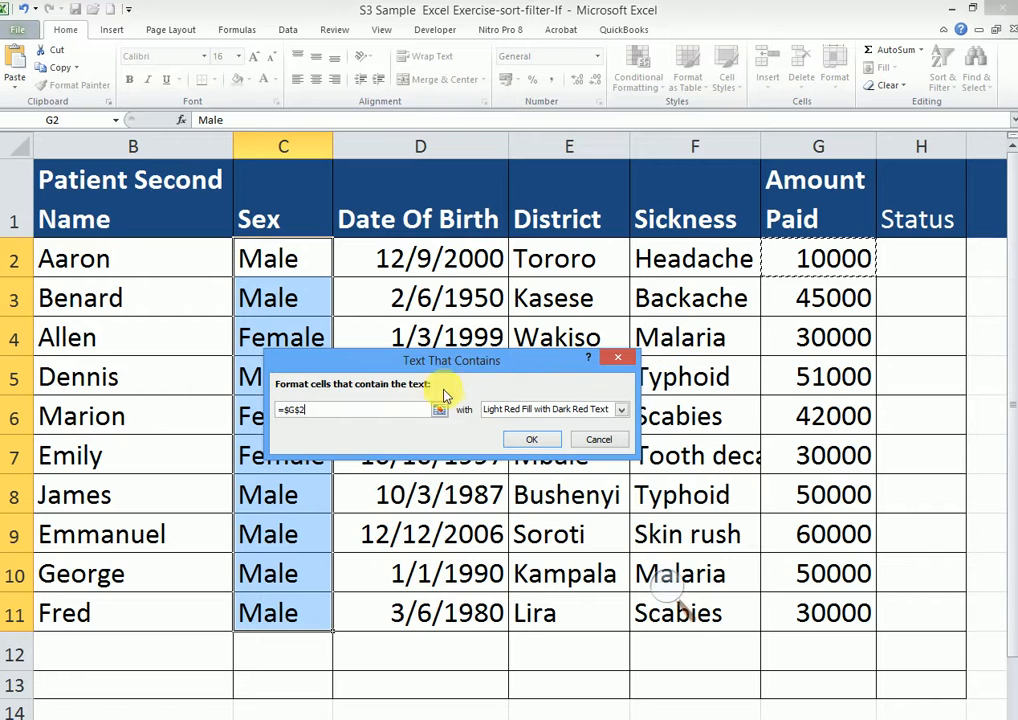
pyautogui.moveTo(389, 410); pyautogui.dragTo(242, 397)
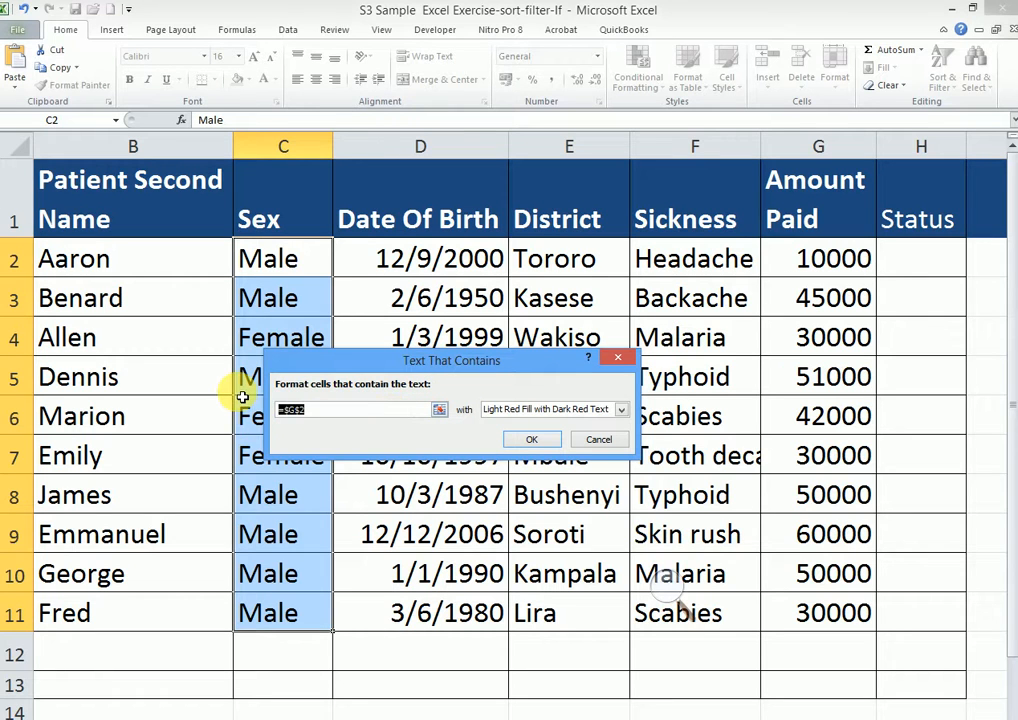
pyautogui.write('Male')
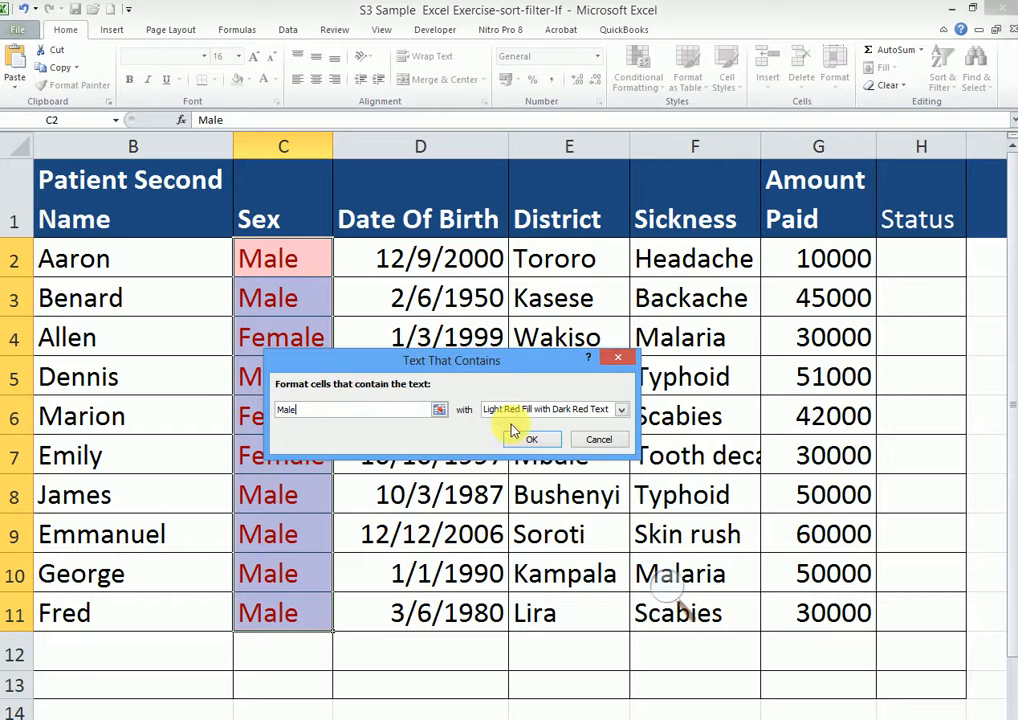
# - Give the "Male" rule a custom format with a standard blue, bold font and apply the rule
pyautogui.click(622, 410)
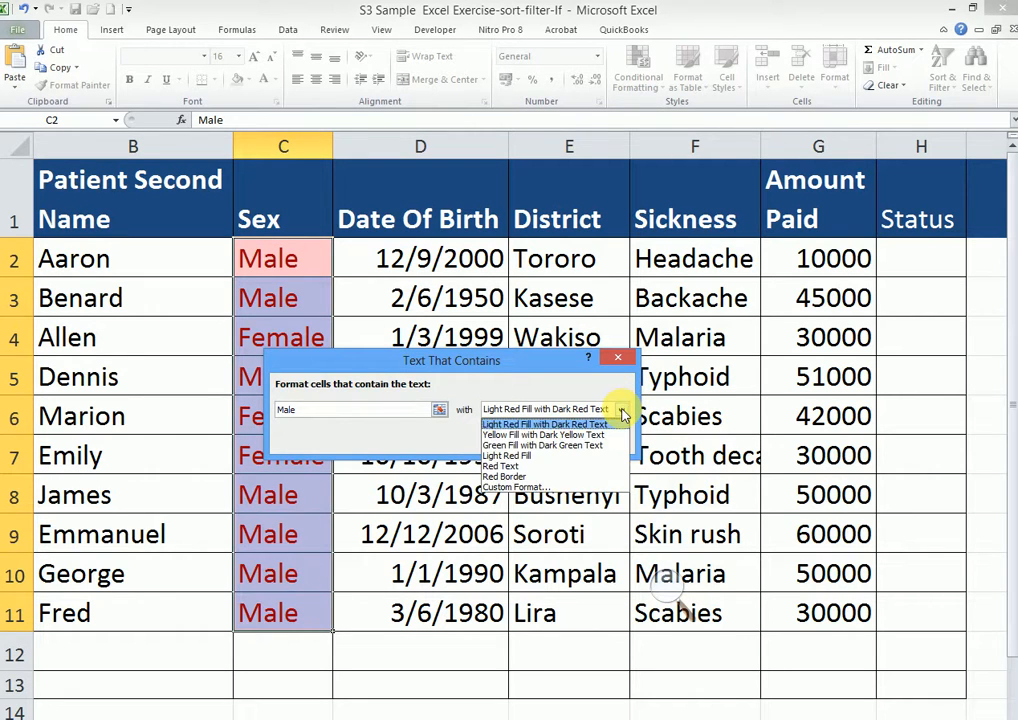
pyautogui.click(528, 488)
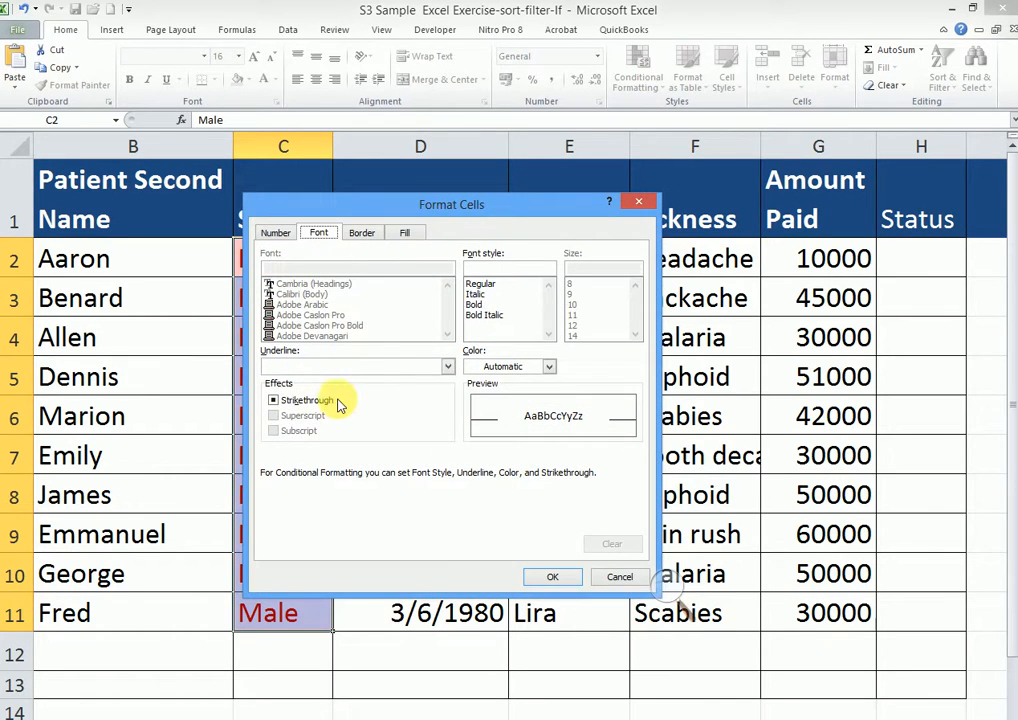
pyautogui.click(549, 367)
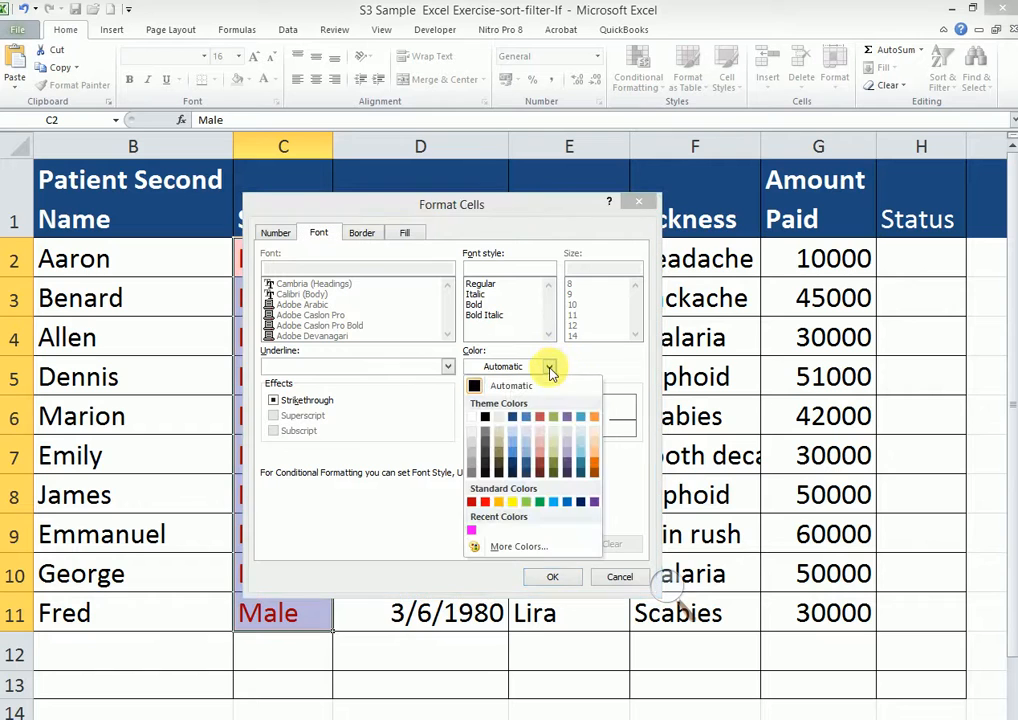
pyautogui.click(567, 501)
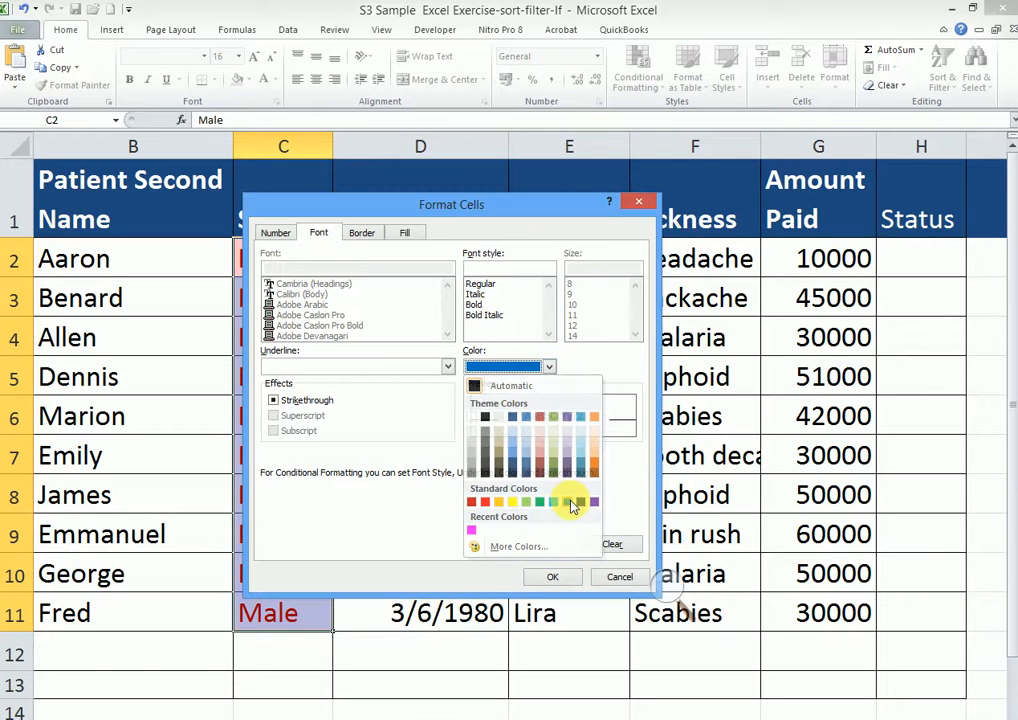
pyautogui.click(475, 306)
pyautogui.click(555, 579)
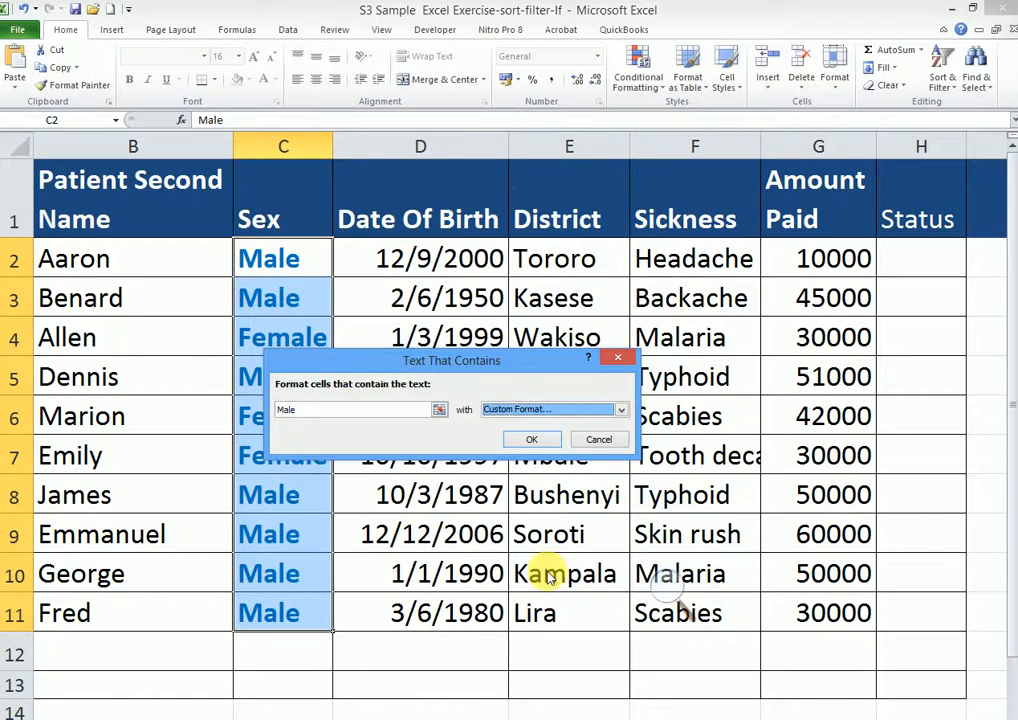
pyautogui.click(533, 441)
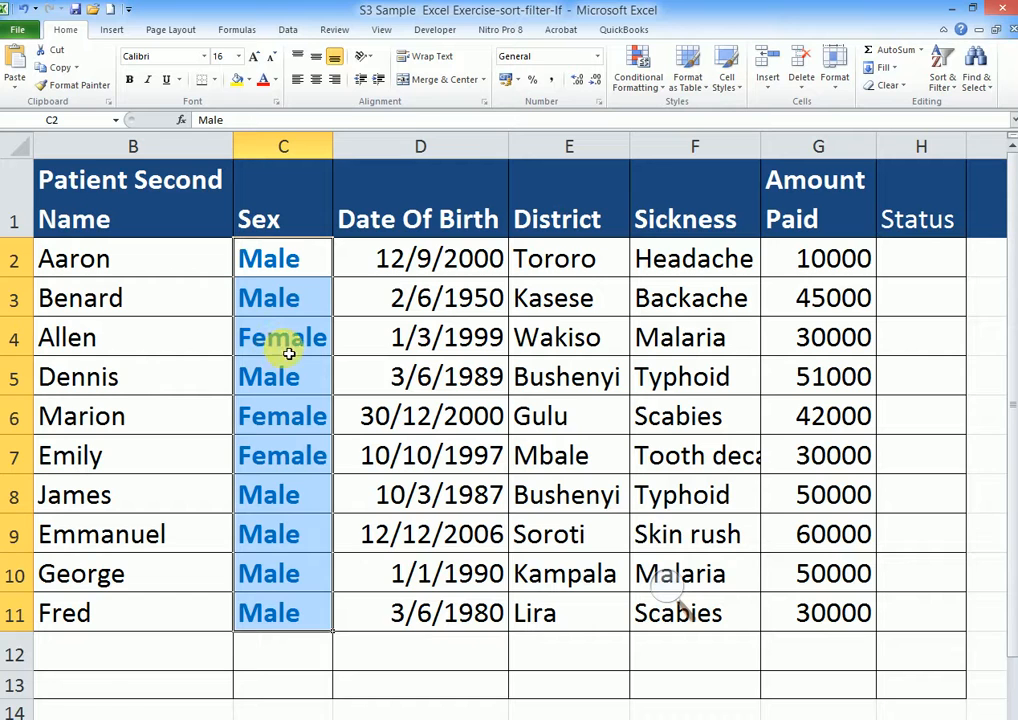
# - Start a second Text That Contains highlighting rule for "Female" on the same Sex cells
pyautogui.click(634, 78)
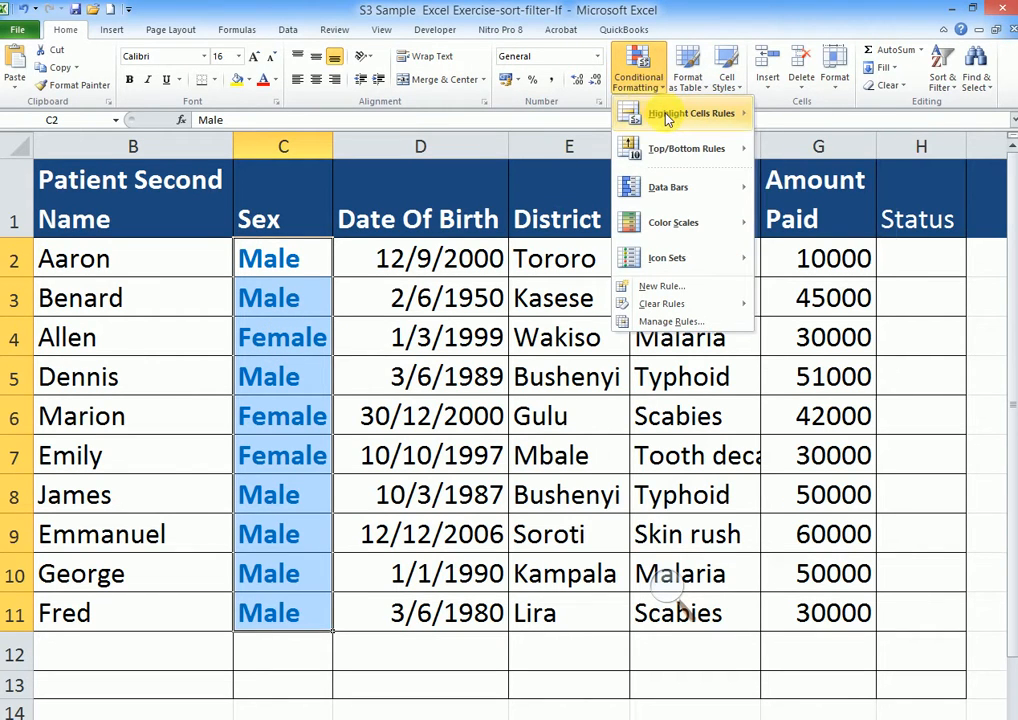
pyautogui.moveTo(668, 118)
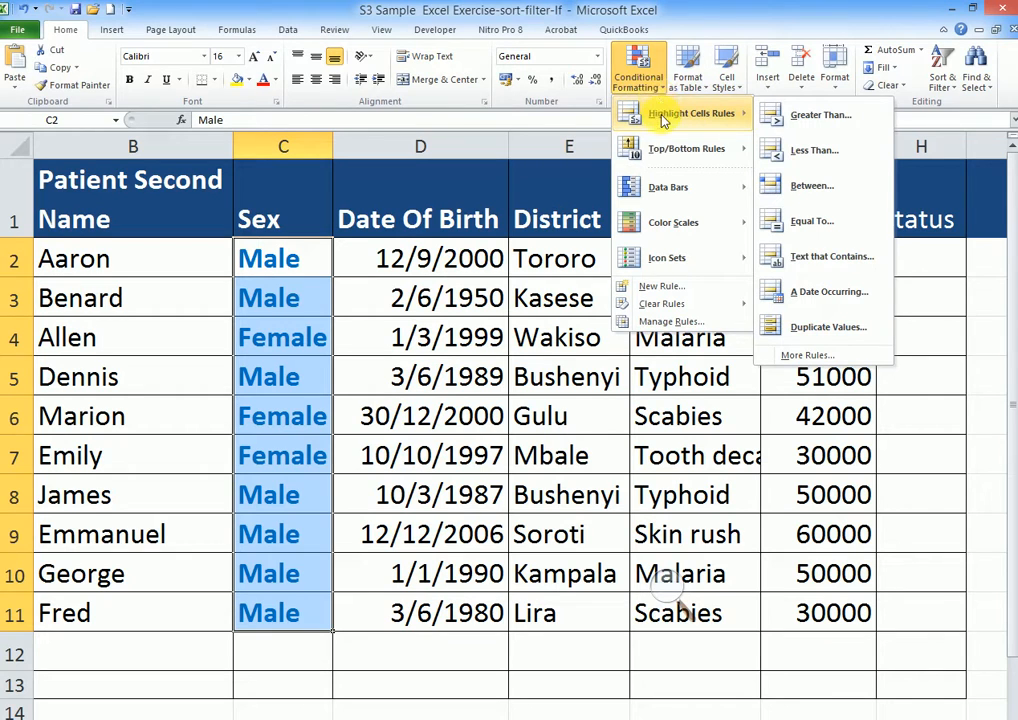
pyautogui.click(827, 256)
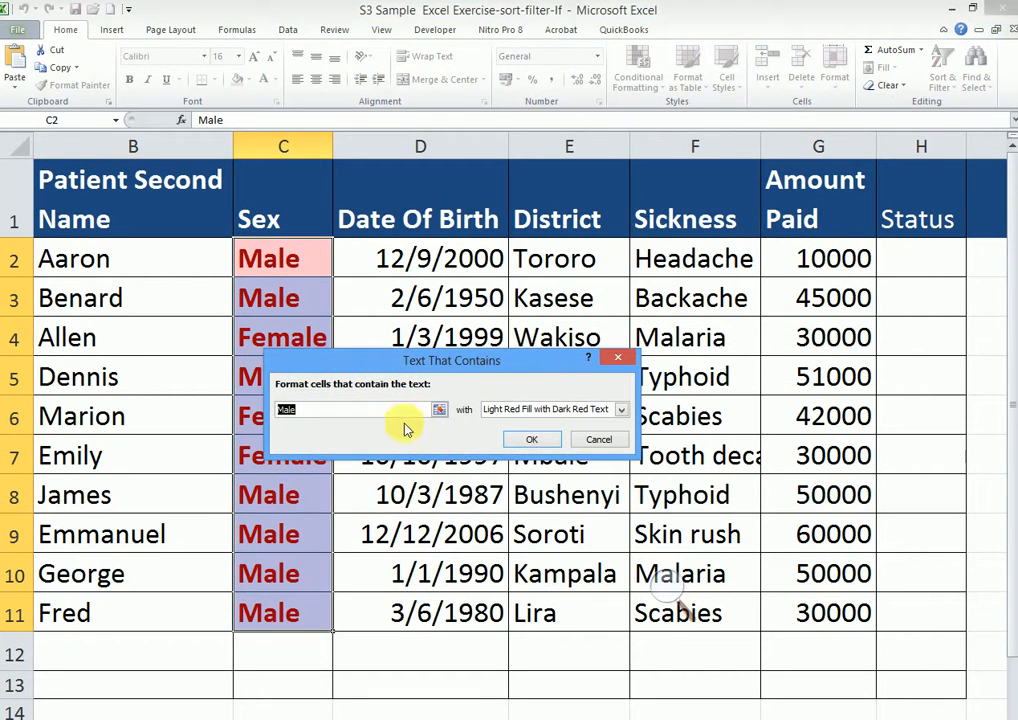
pyautogui.write('Fem')
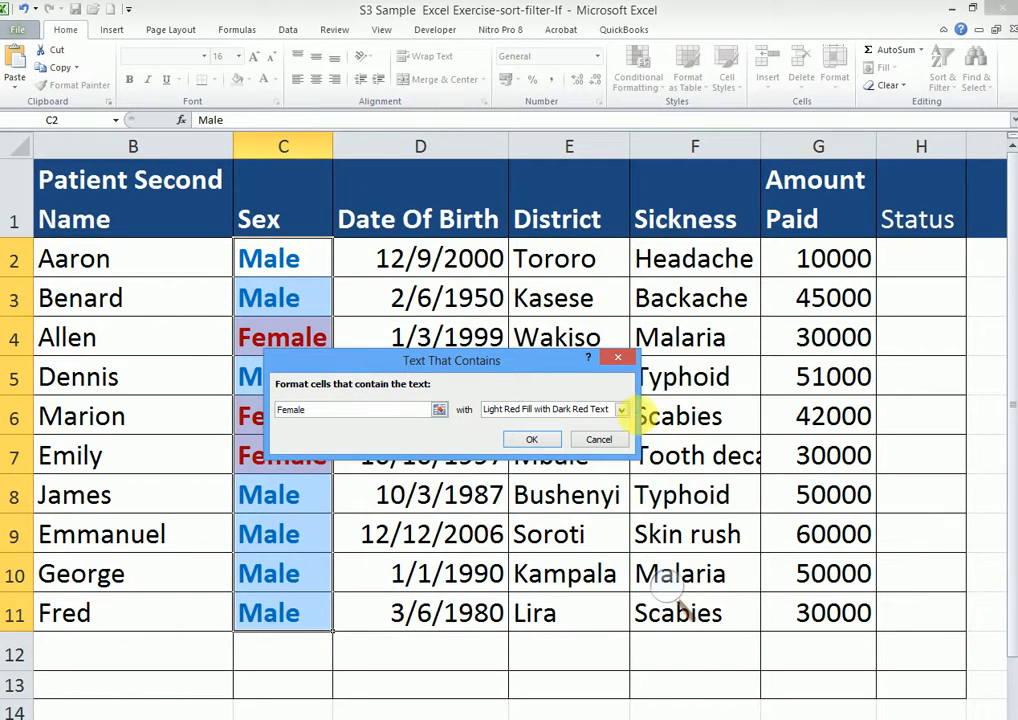
# - Give the "Female" rule a custom format with the recently used pink font colour and apply the rule
pyautogui.click(622, 410)
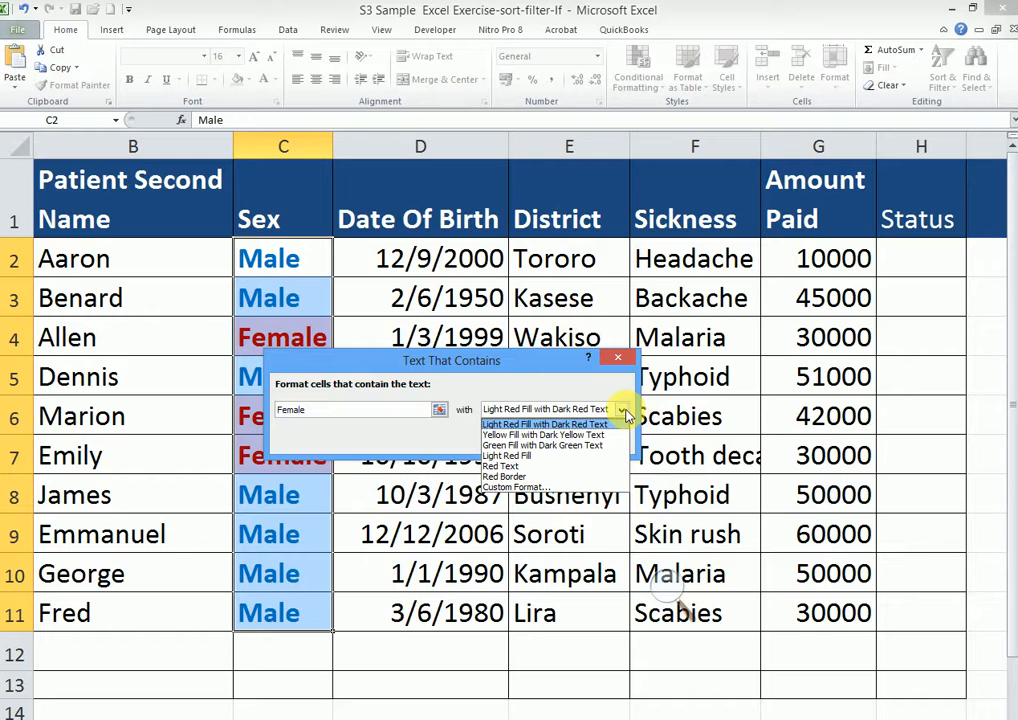
pyautogui.click(522, 489)
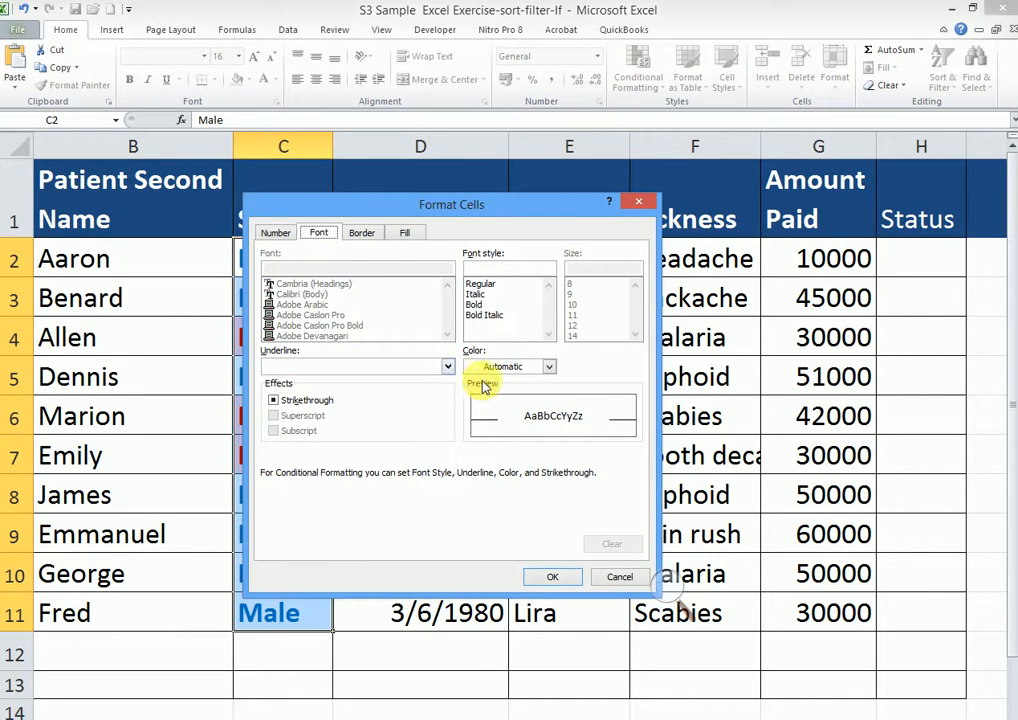
pyautogui.click(548, 369)
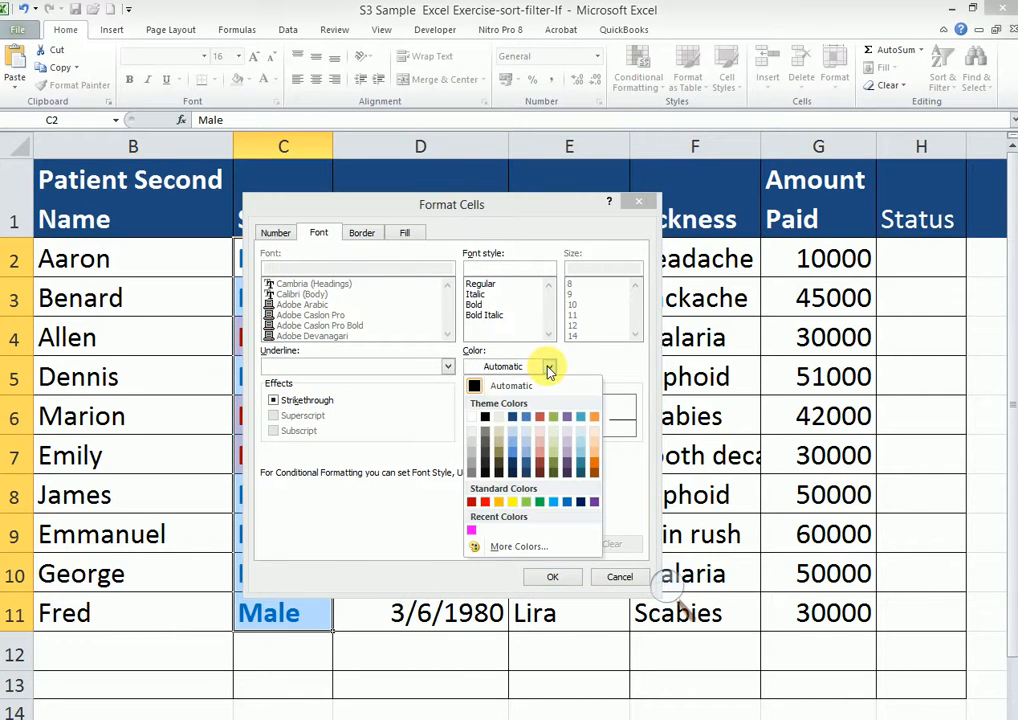
pyautogui.click(473, 533)
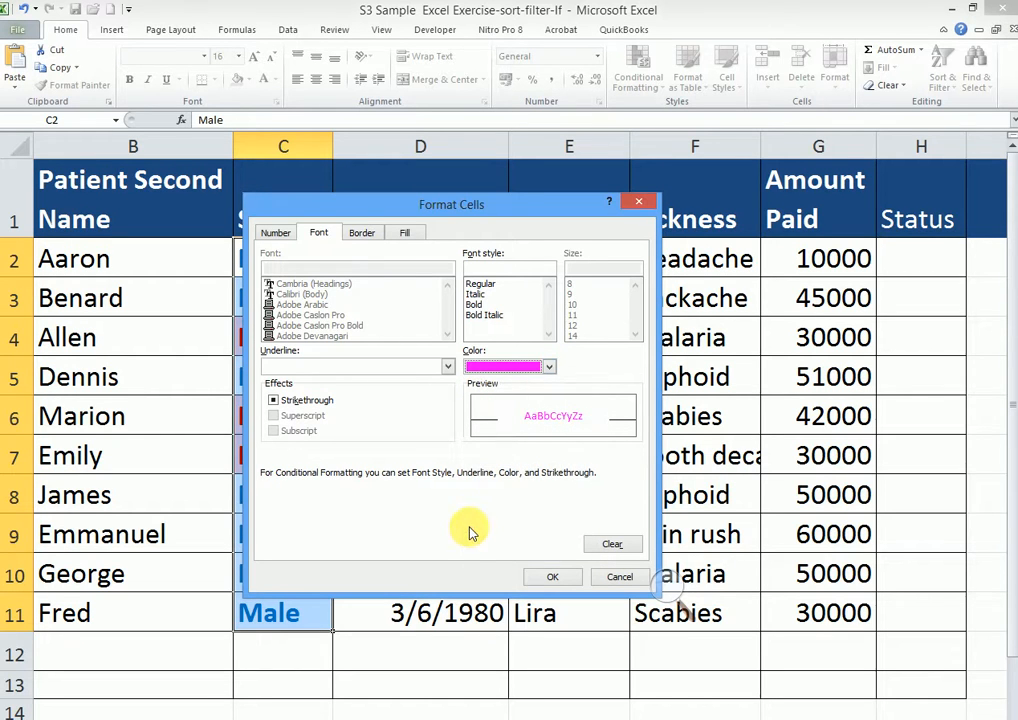
pyautogui.click(551, 580)
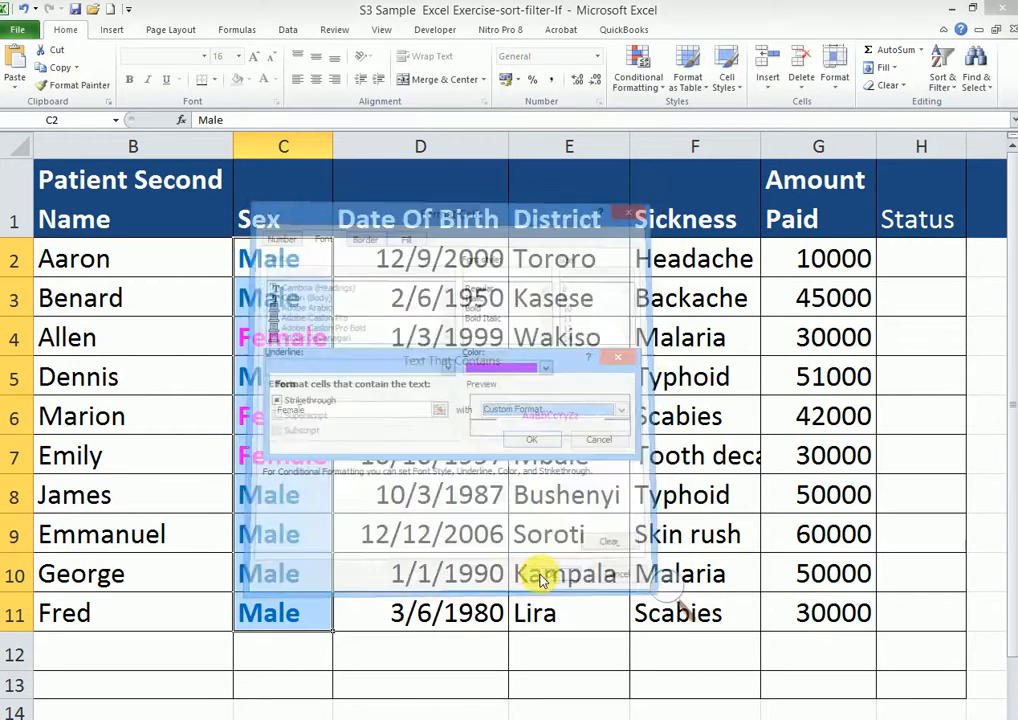
pyautogui.press('Return')
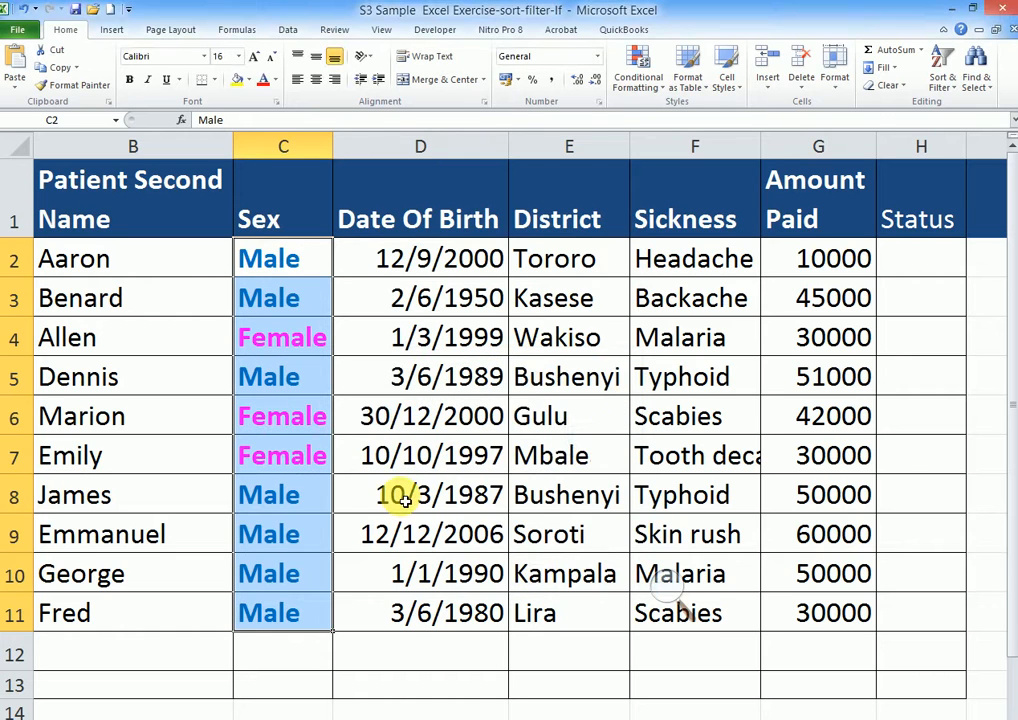
pyautogui.click(326, 415)
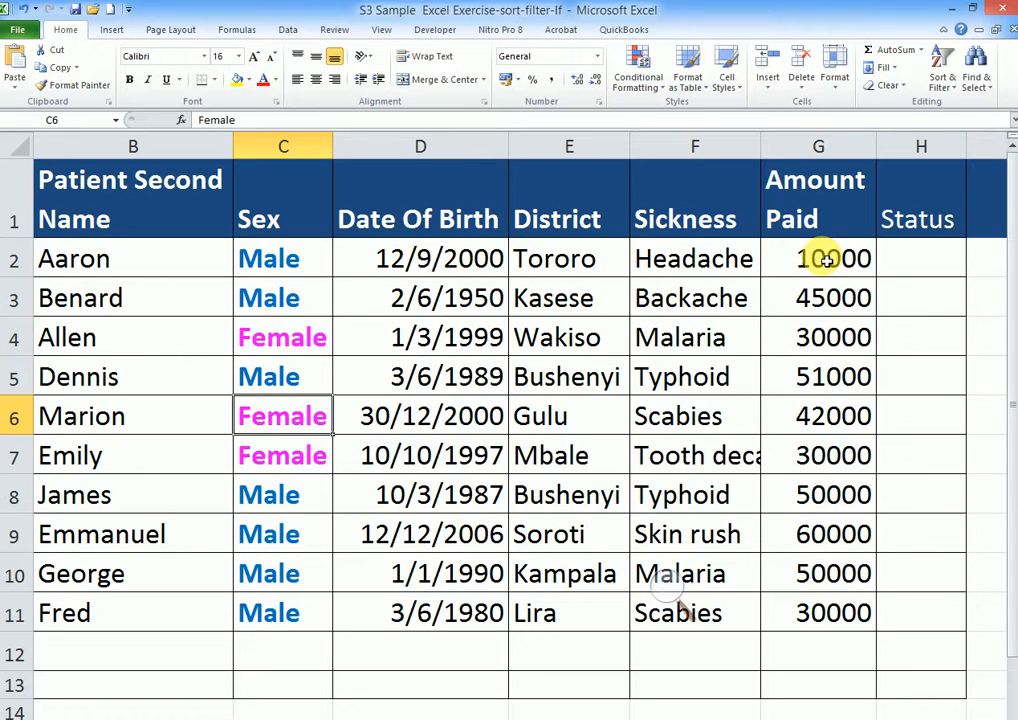
# - Start a Greater Than highlighting rule with the threshold 50000 on the Amount Paid cells G2:G11
pyautogui.moveTo(826, 260); pyautogui.dragTo(829, 609)
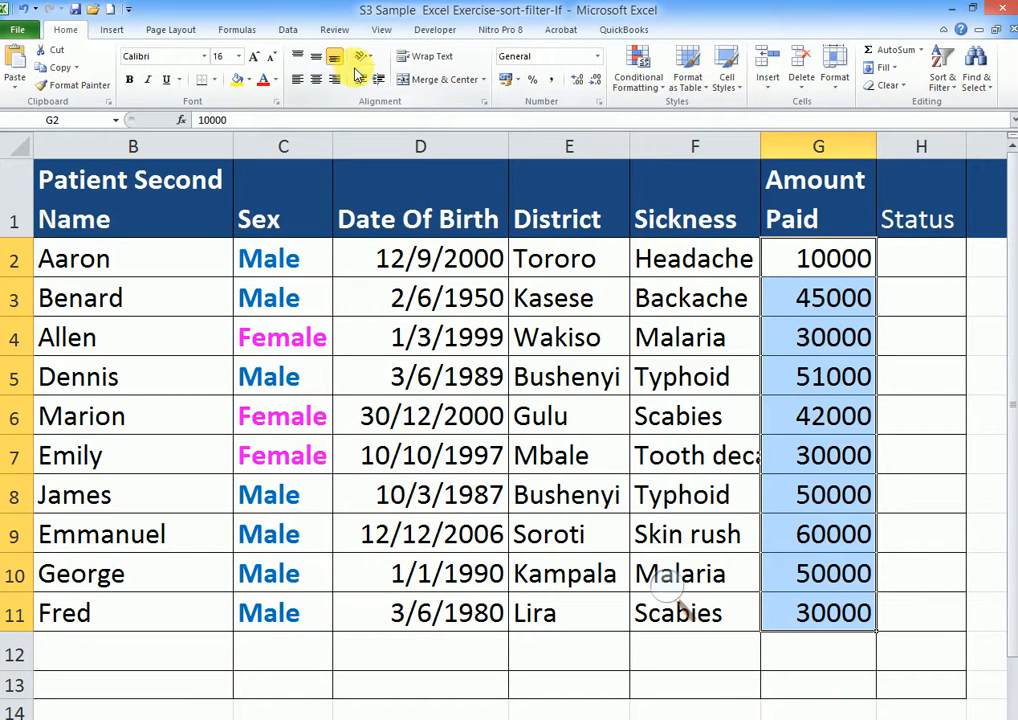
pyautogui.click(648, 92)
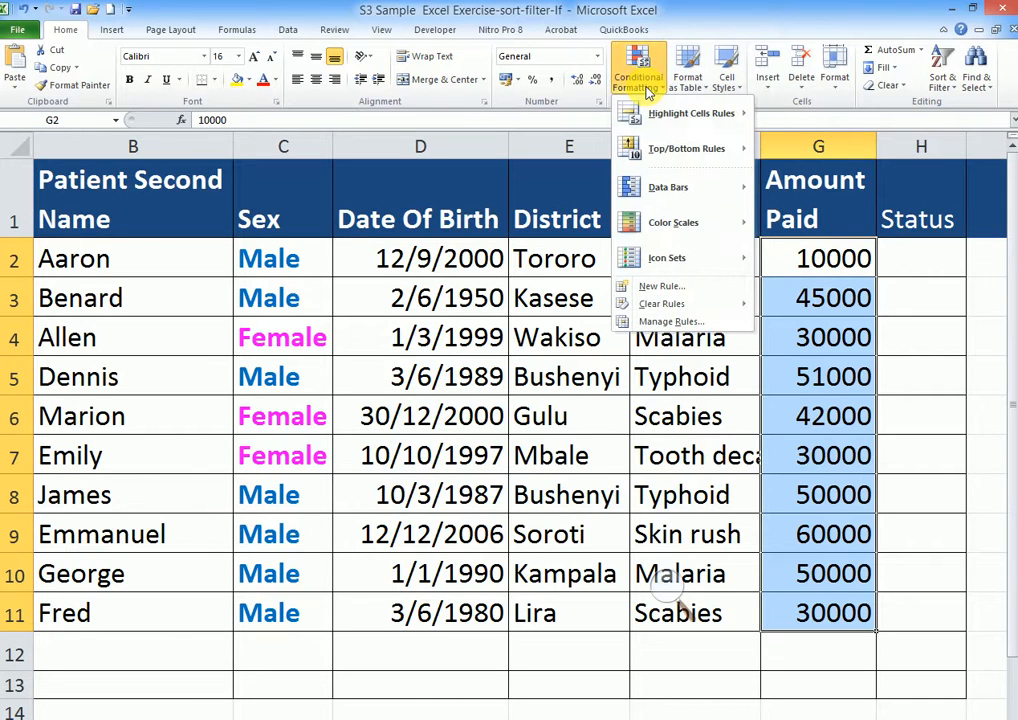
pyautogui.moveTo(679, 119)
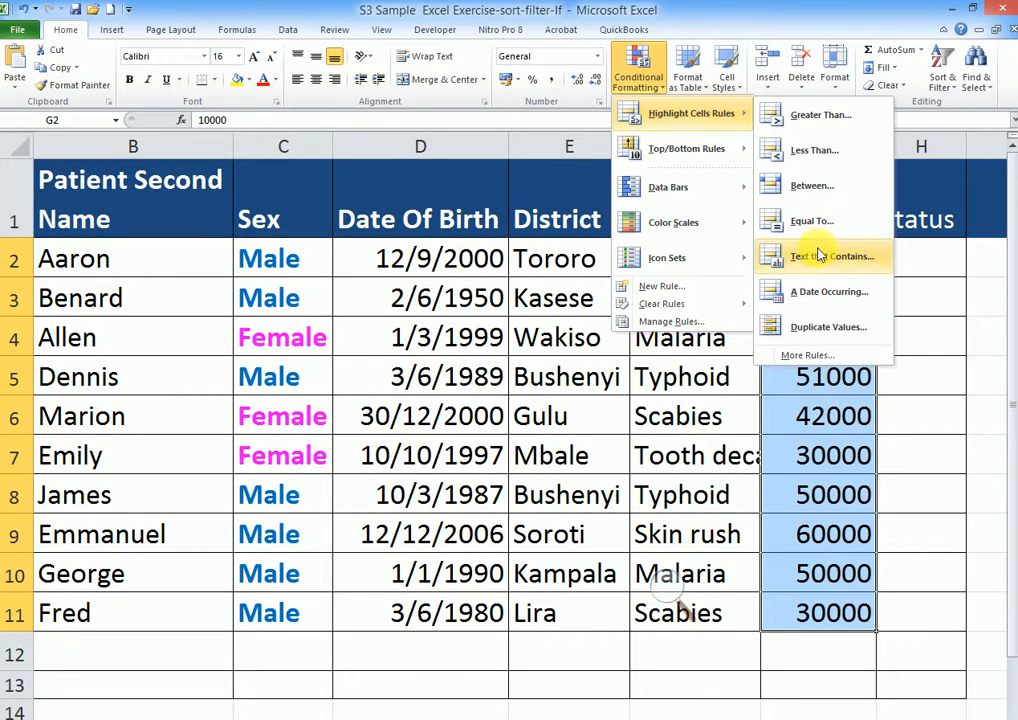
pyautogui.click(836, 127)
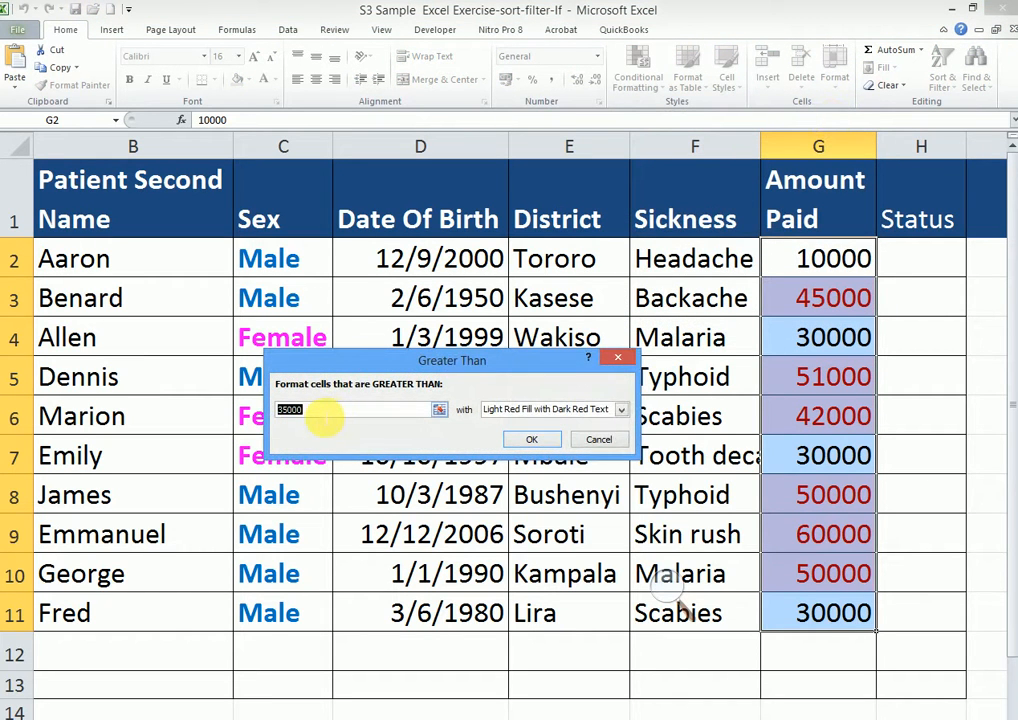
pyautogui.write('5')
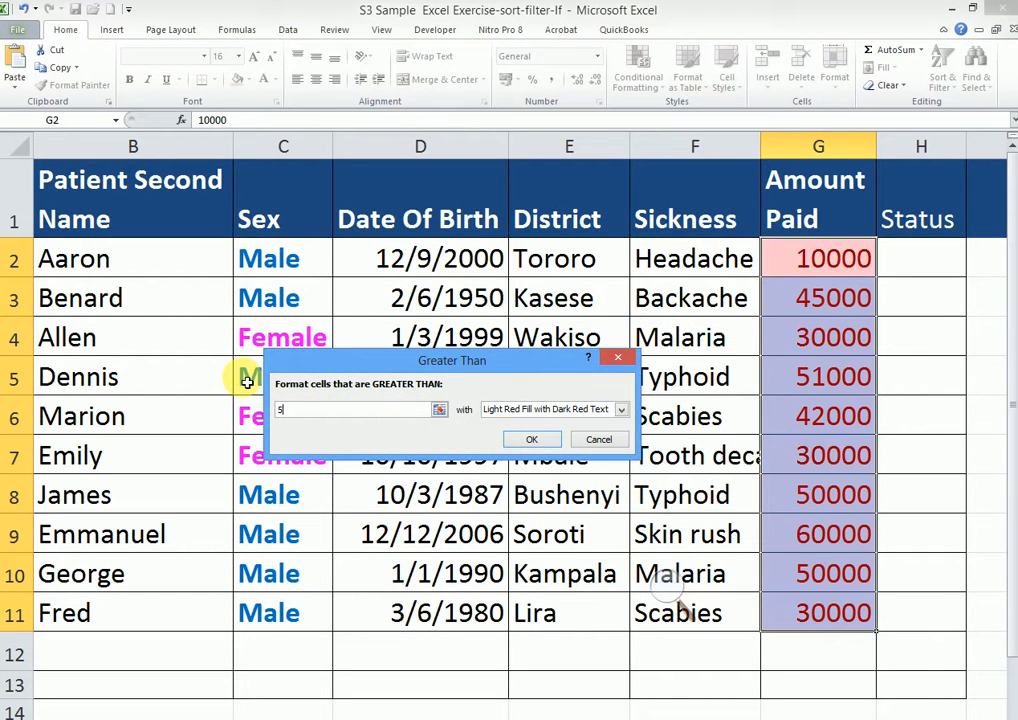
pyautogui.write('0000')
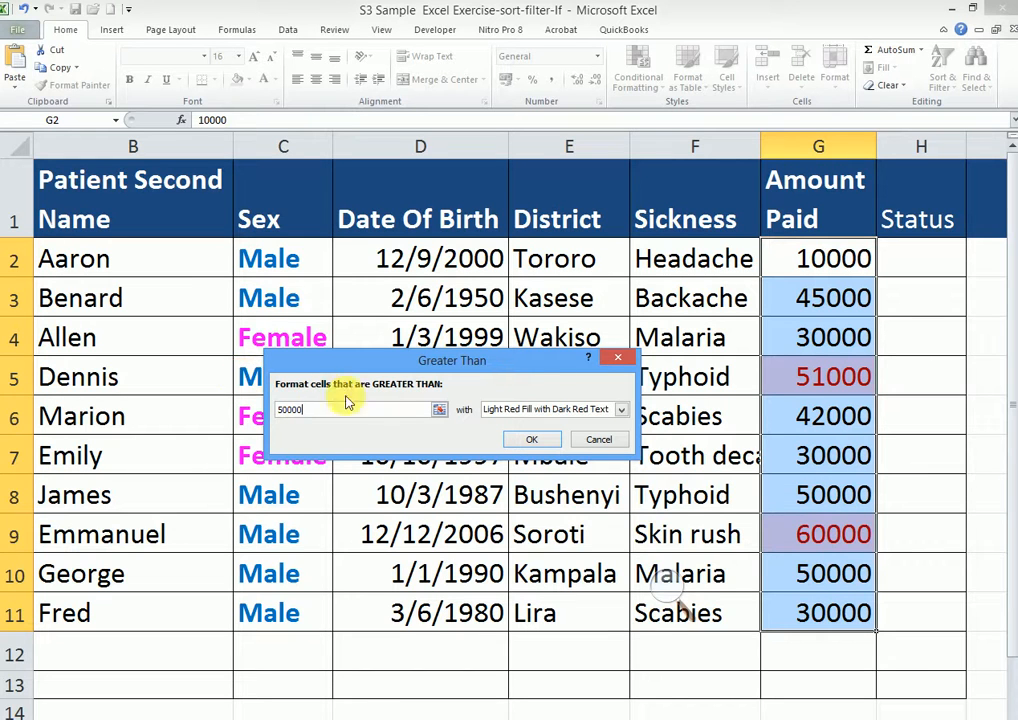
# - Give the Greater Than rule the Red Border format and apply it to the Amount Paid cells
pyautogui.click(620, 410)
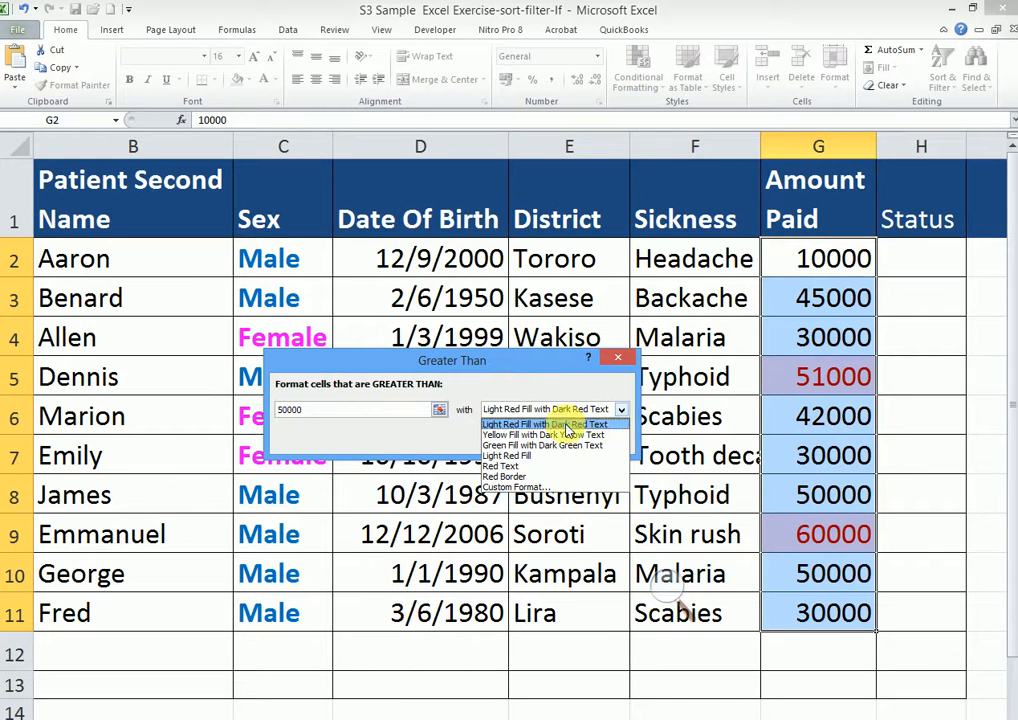
pyautogui.click(503, 477)
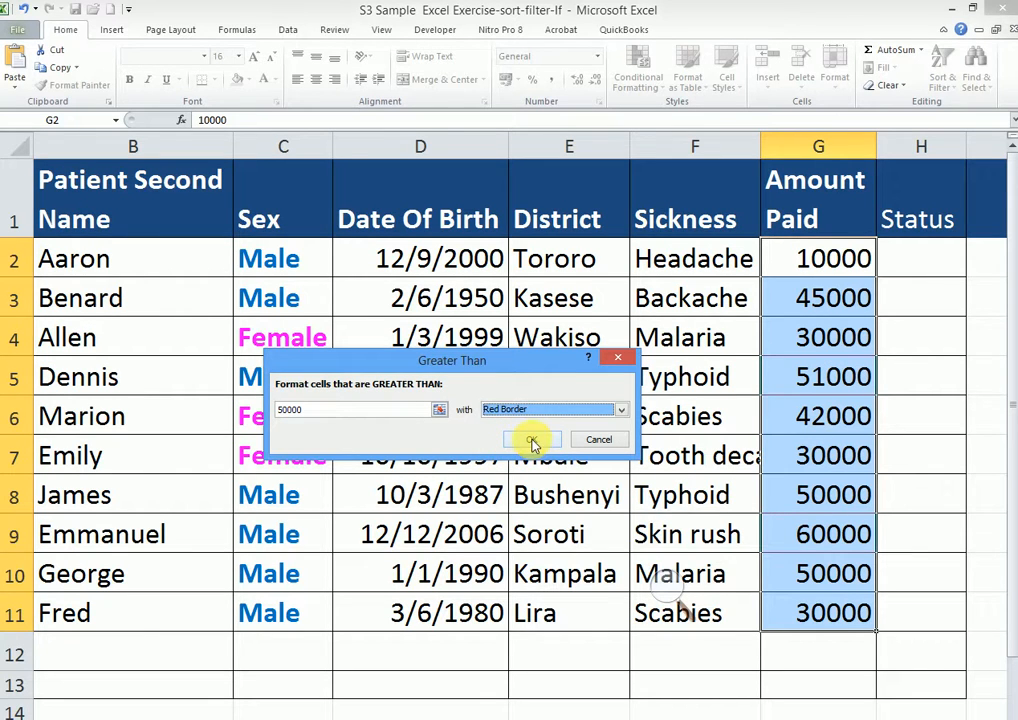
pyautogui.click(530, 446)
pyautogui.click(598, 445)
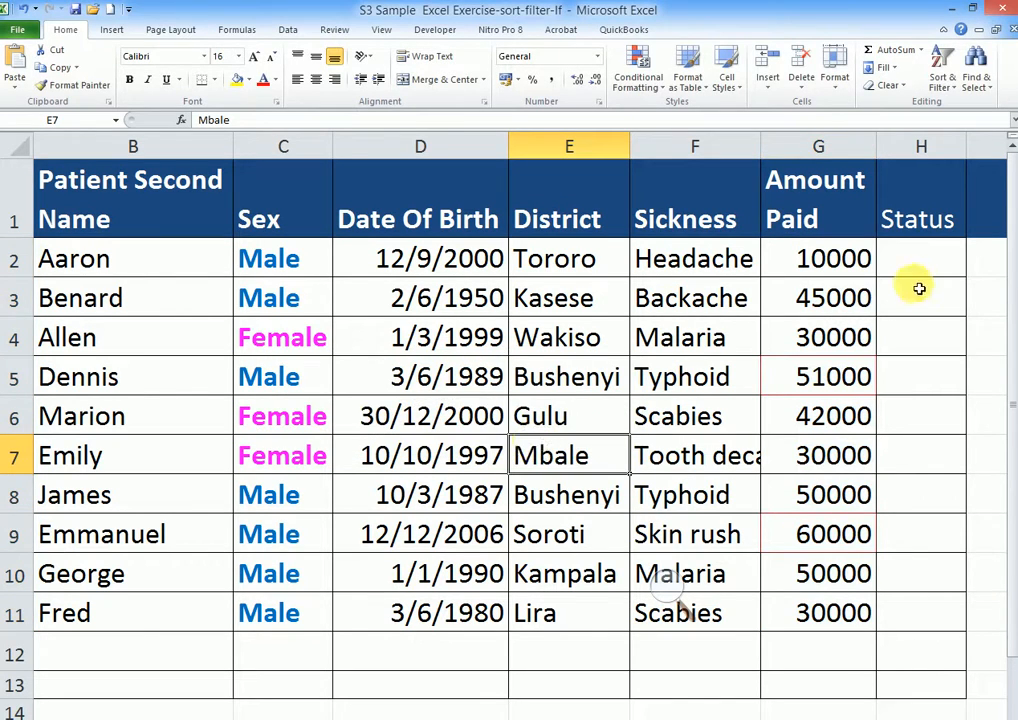
# - Start a second Greater Than highlighting rule with the threshold 50000 on the Amount Paid cells G2:G10
pyautogui.moveTo(836, 262); pyautogui.dragTo(829, 582)
pyautogui.click(637, 70)
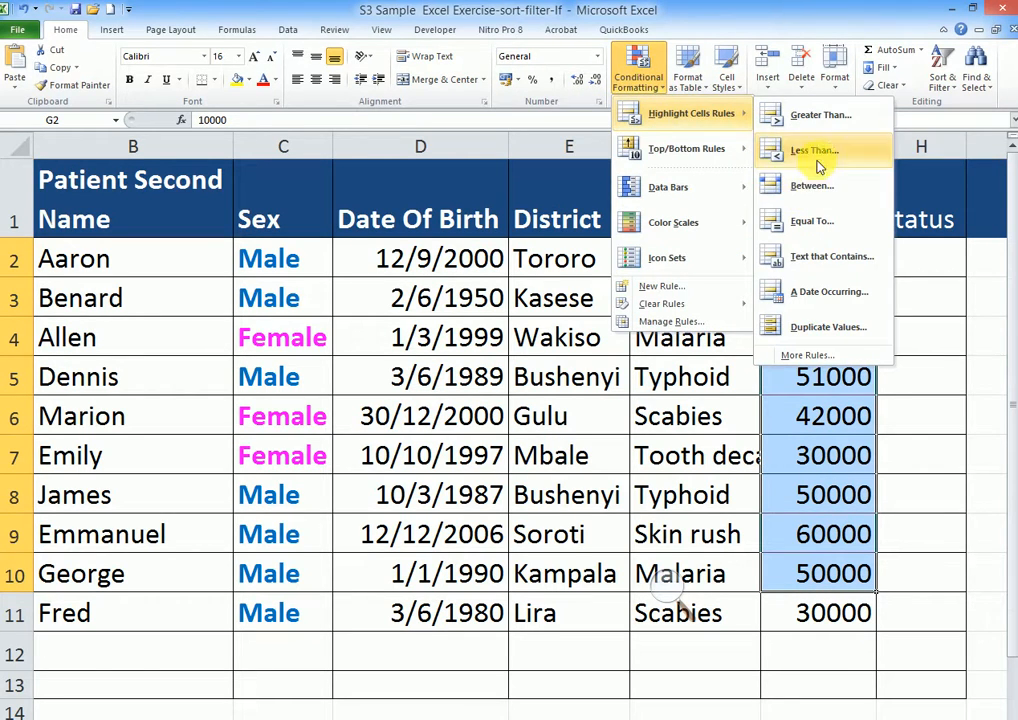
pyautogui.click(806, 118)
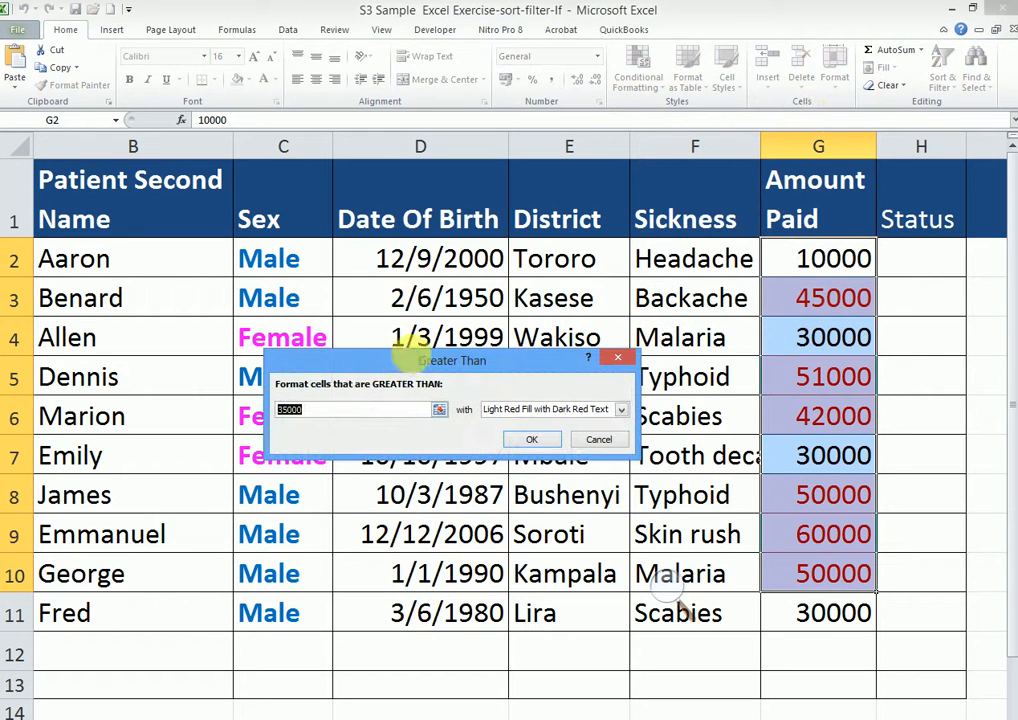
pyautogui.write('50')
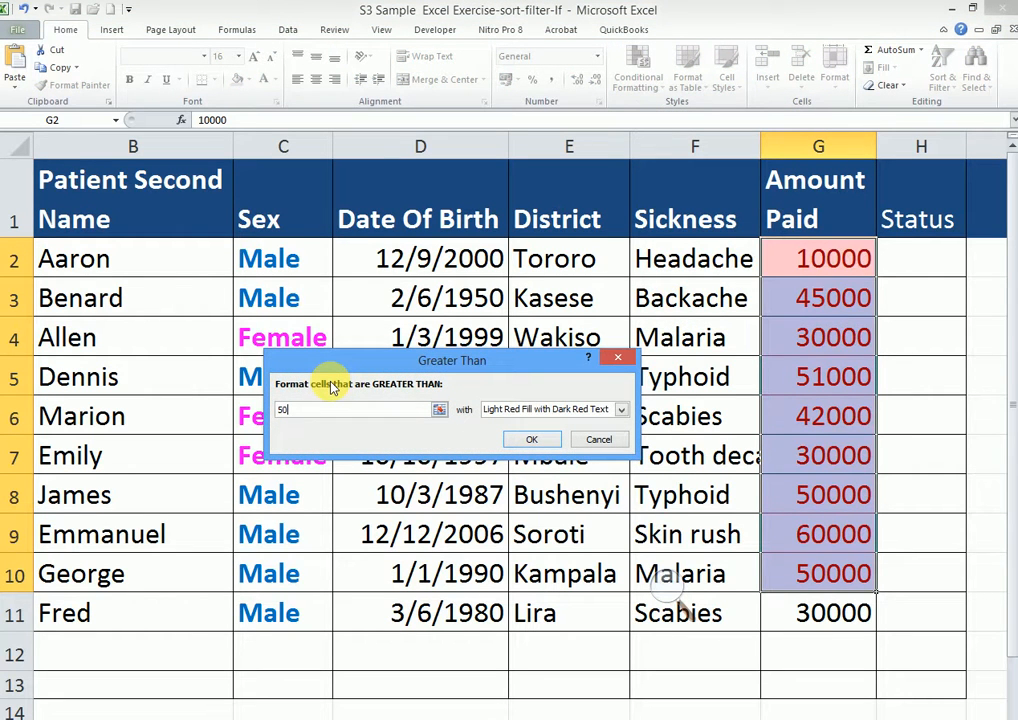
pyautogui.write('000')
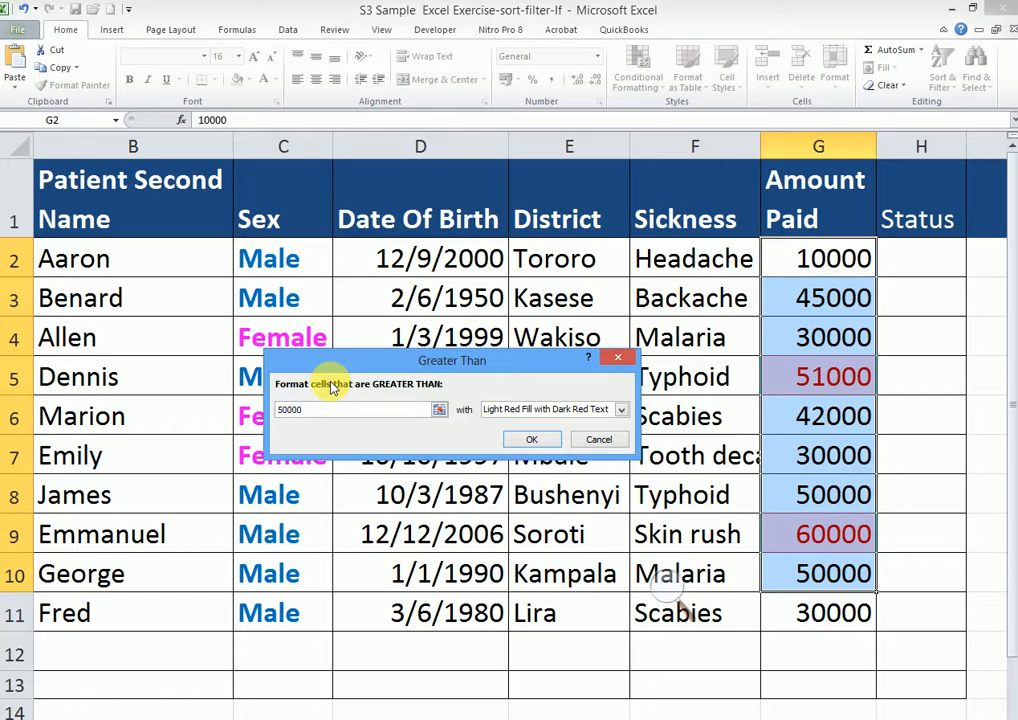
# - Give the second Greater Than rule a custom format with a standard red, italic font and apply the rule
pyautogui.click(621, 409)
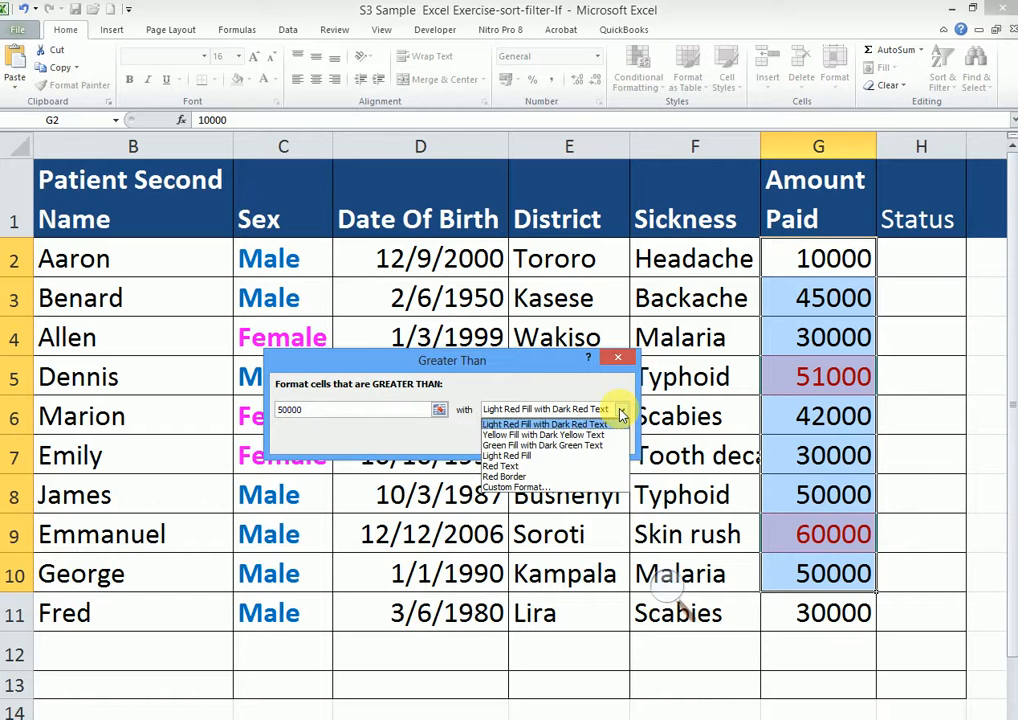
pyautogui.click(516, 487)
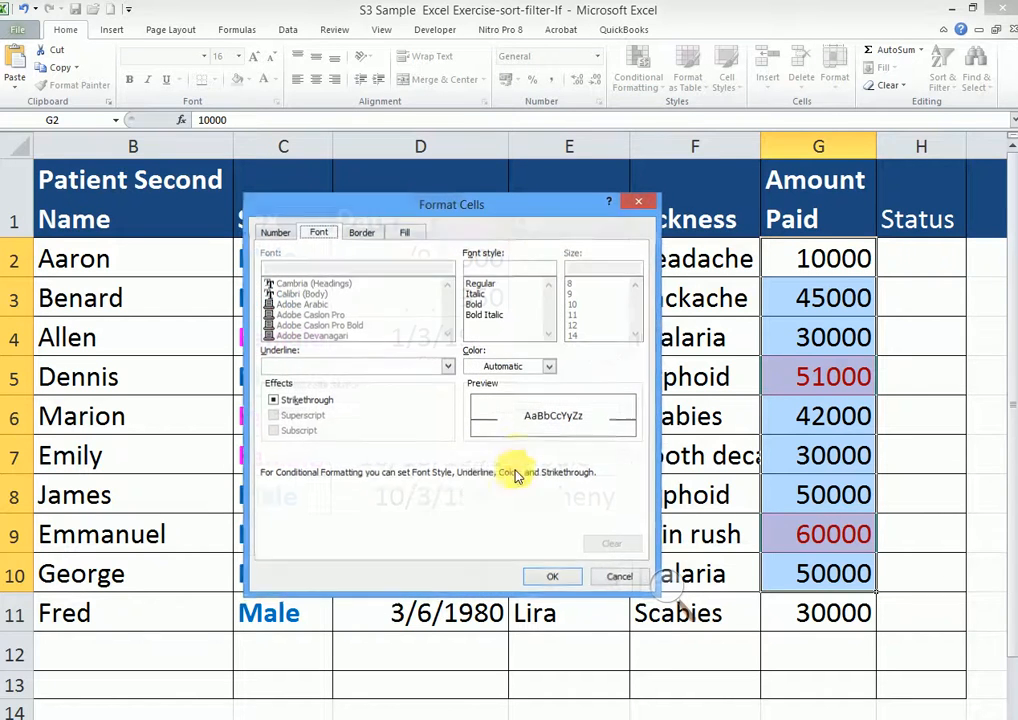
pyautogui.click(548, 366)
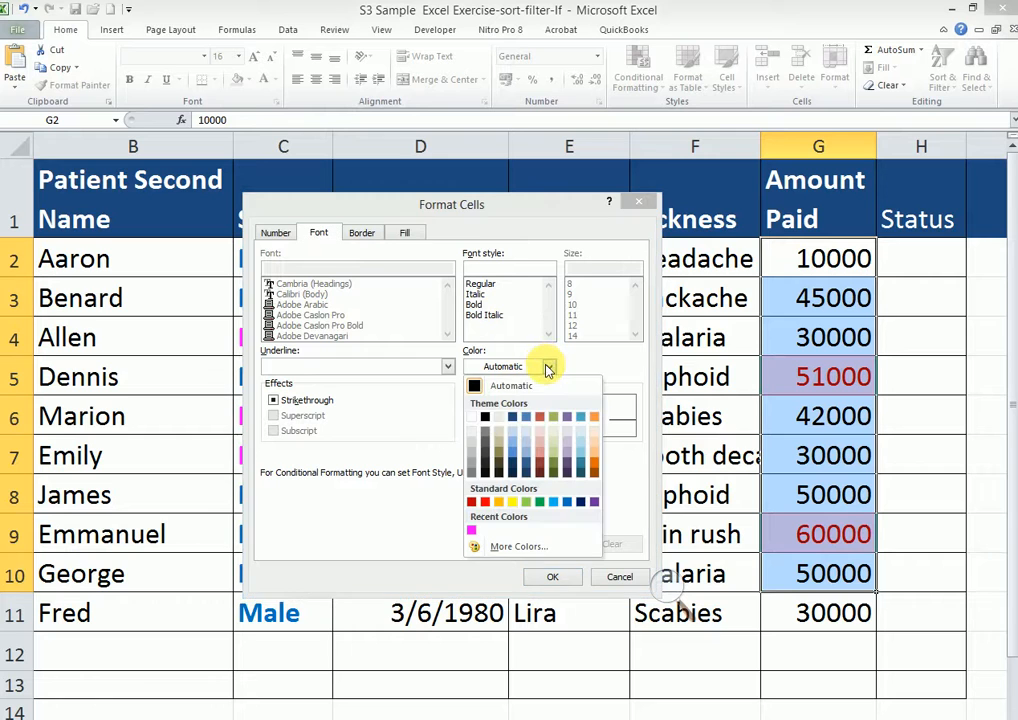
pyautogui.click(485, 501)
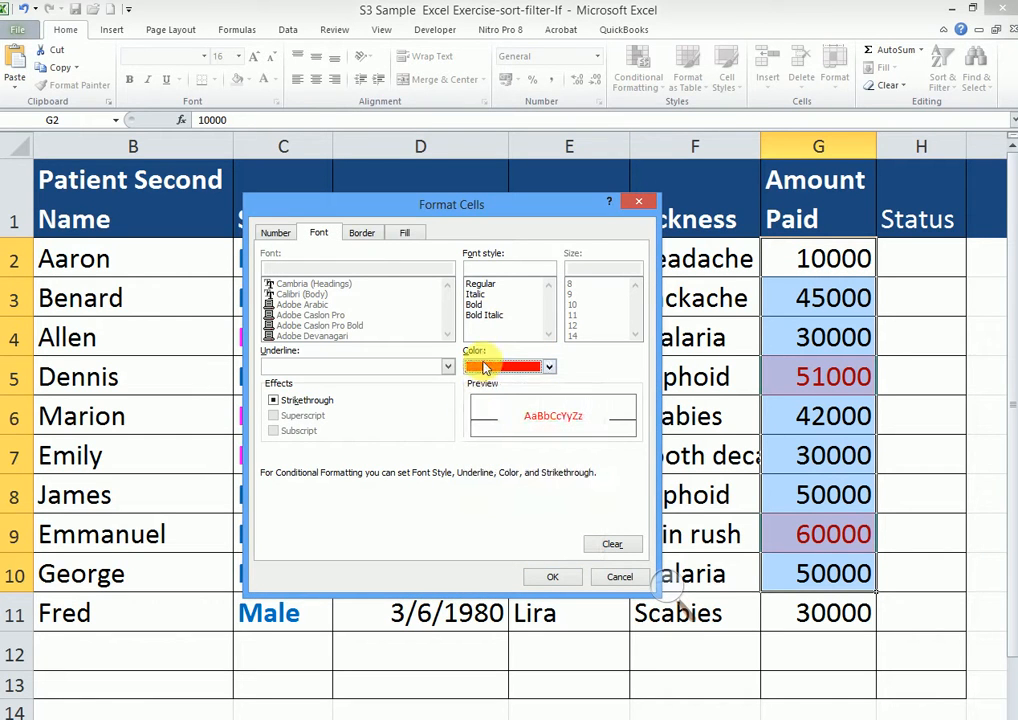
pyautogui.click(476, 294)
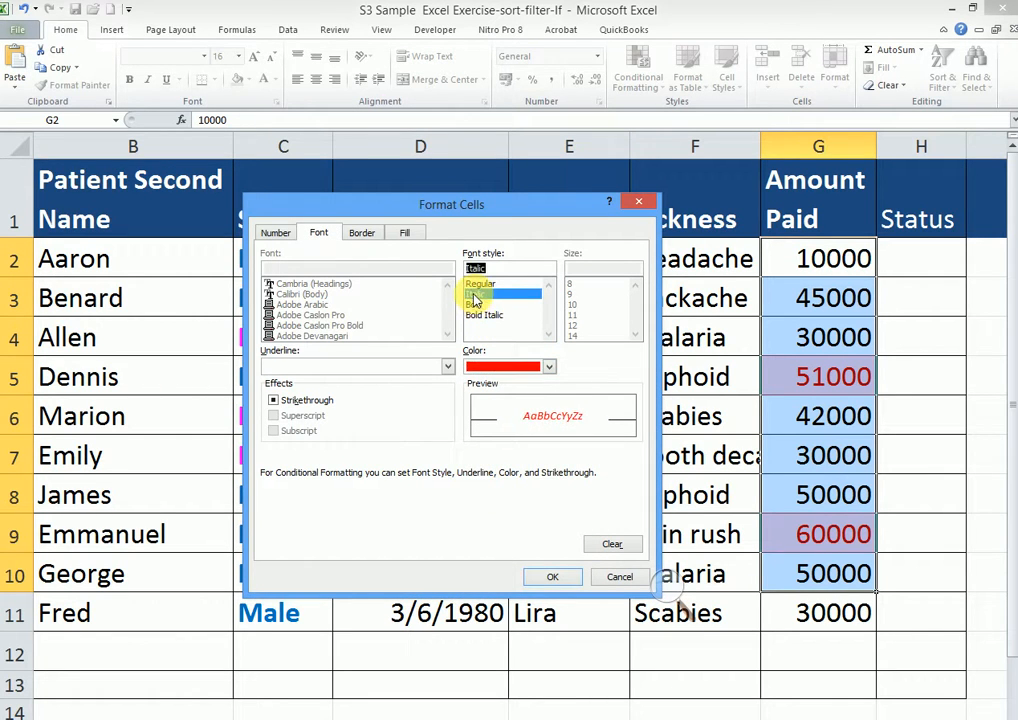
pyautogui.click(556, 580)
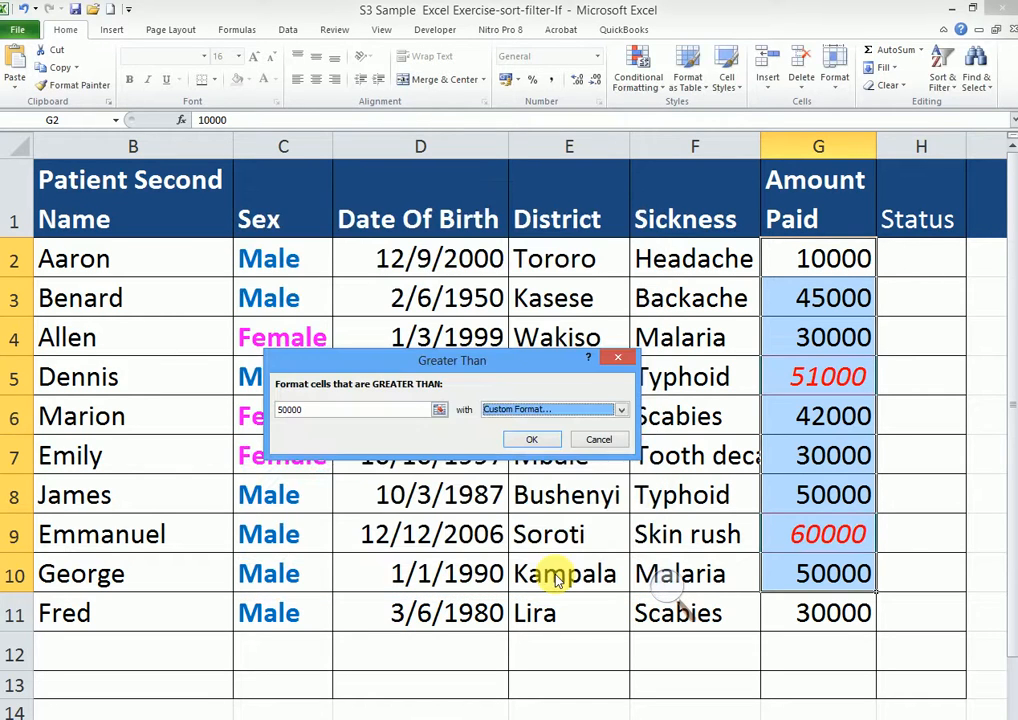
pyautogui.click(538, 444)
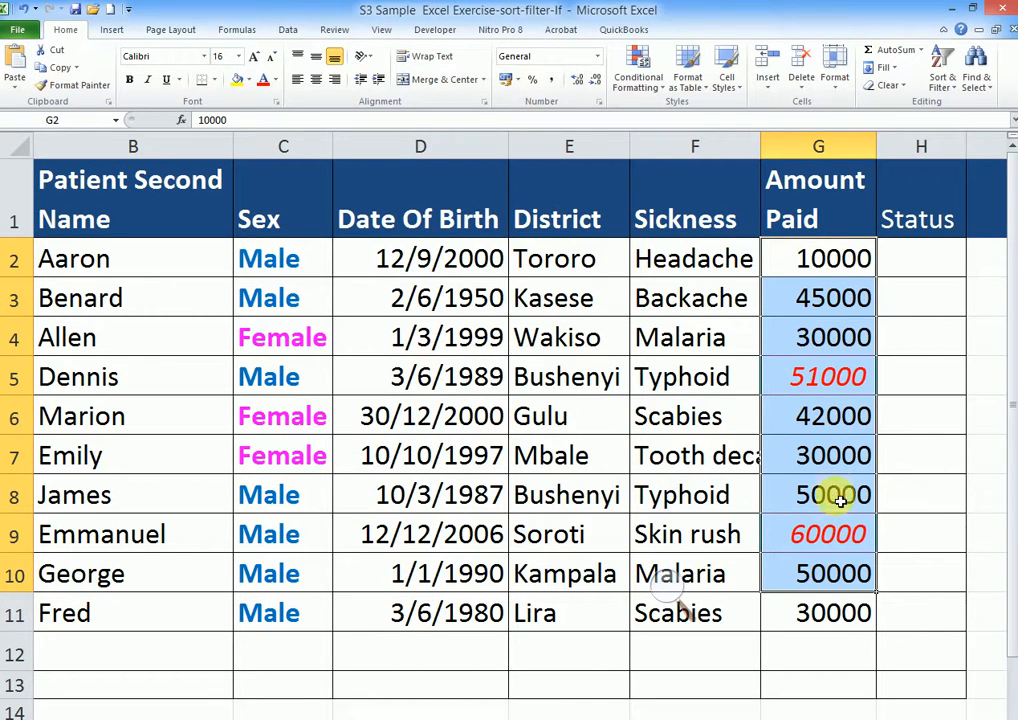
# - Start a Less Than highlighting rule with the threshold 50000 on the Amount Paid cells G2:G11
pyautogui.moveTo(829, 314); pyautogui.dragTo(822, 624)
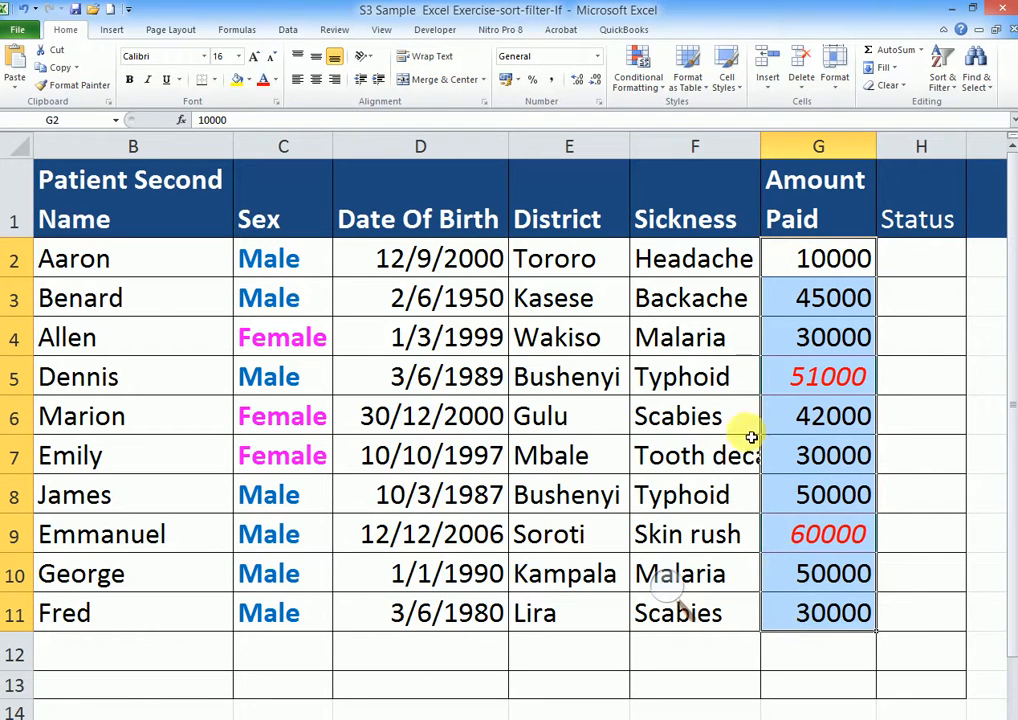
pyautogui.click(655, 84)
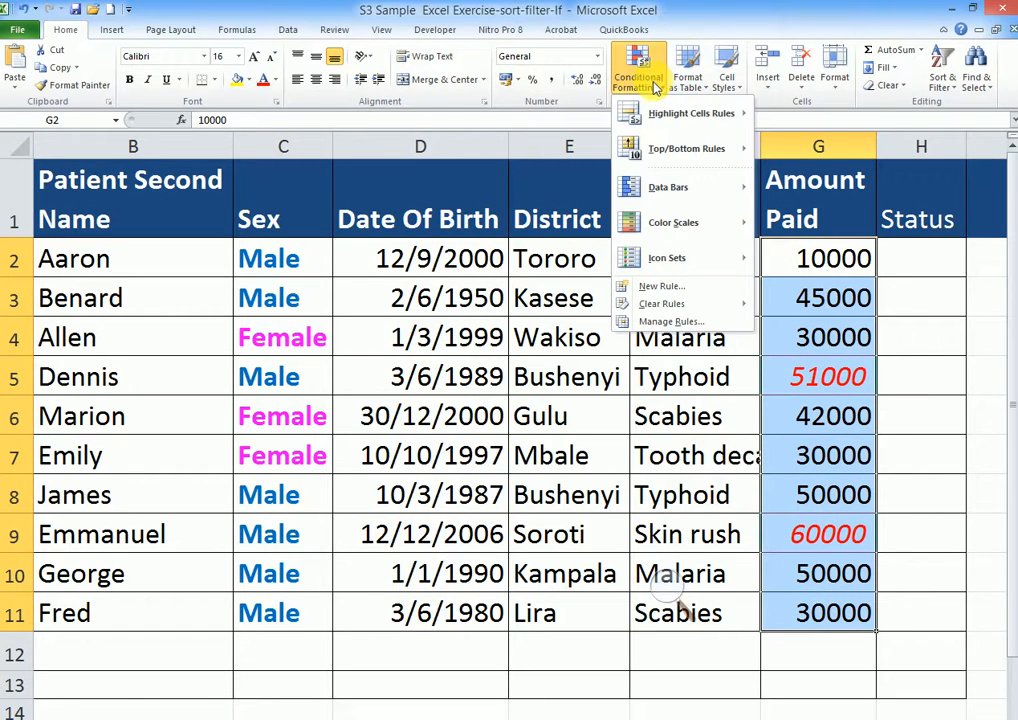
pyautogui.moveTo(659, 114)
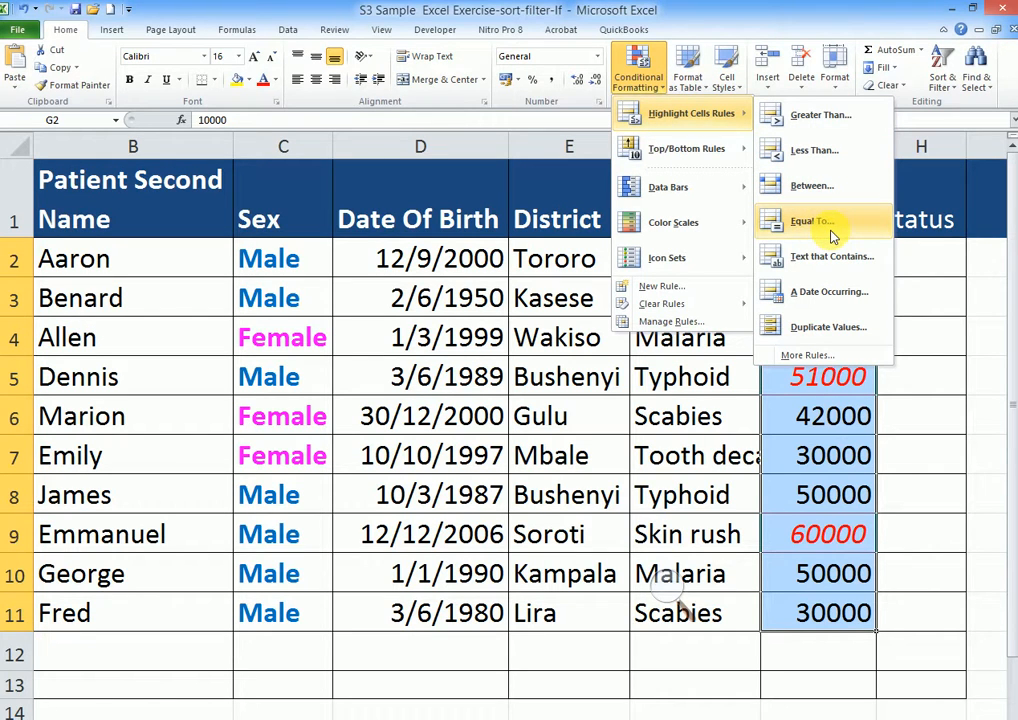
pyautogui.click(816, 152)
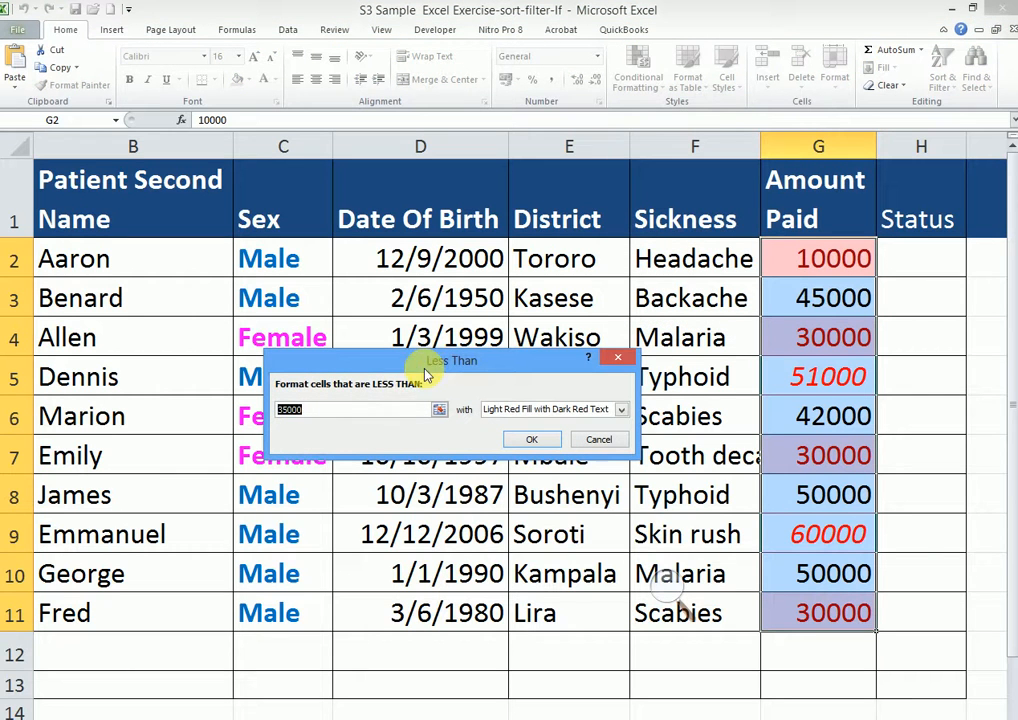
pyautogui.write('500')
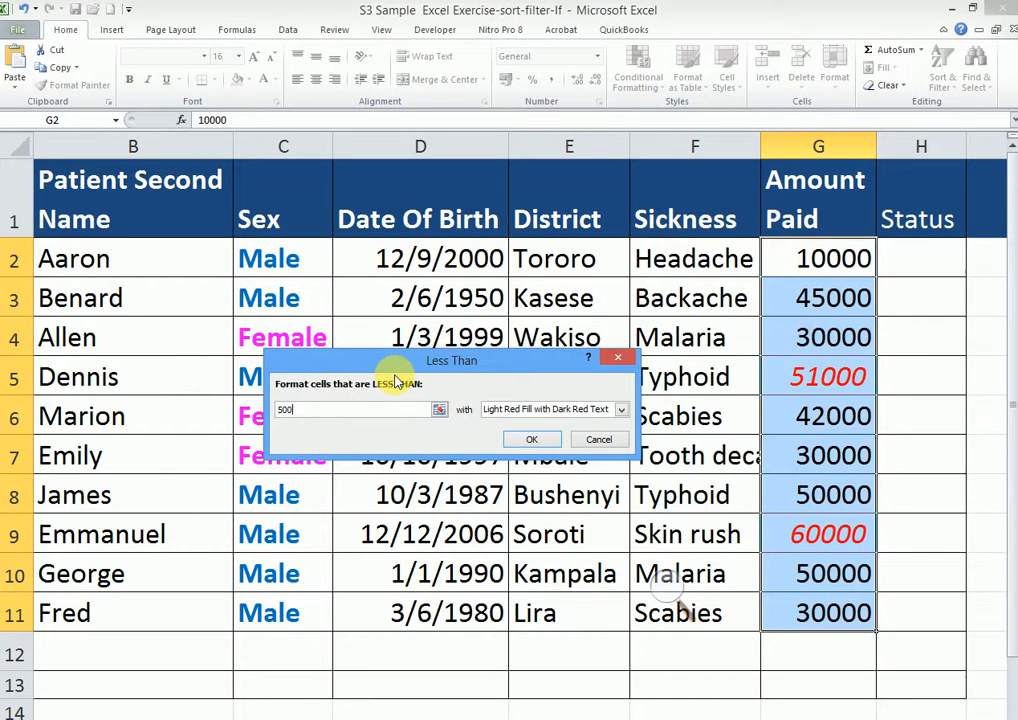
pyautogui.write('00')
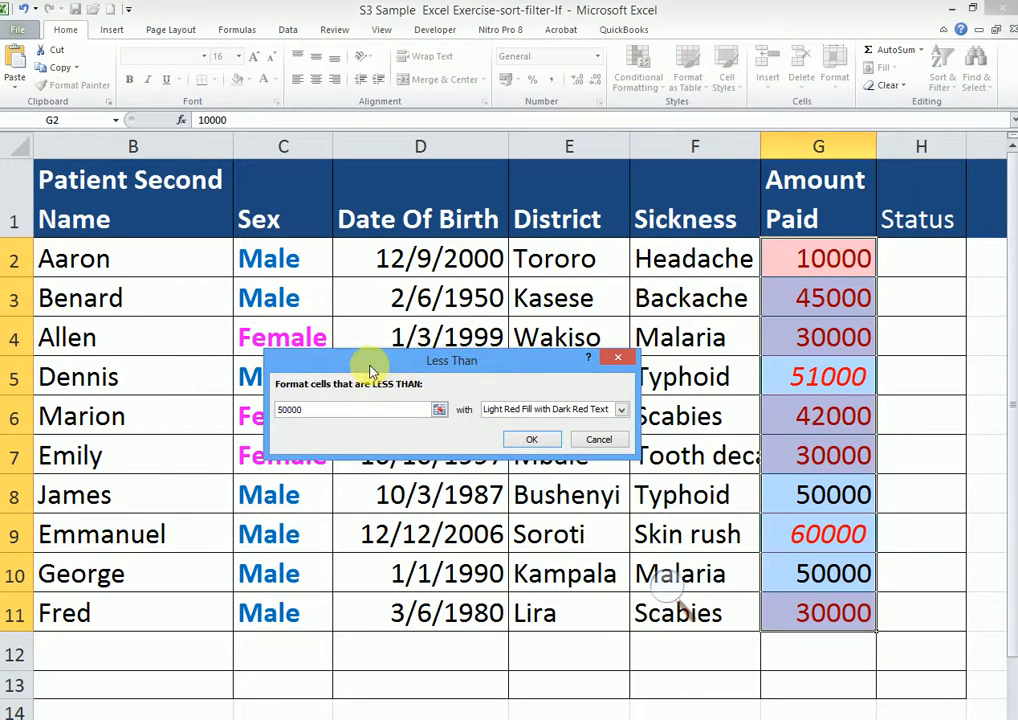
# - Give the Less Than rule a custom format with a standard green, italic font and apply the rule
pyautogui.click(618, 412)
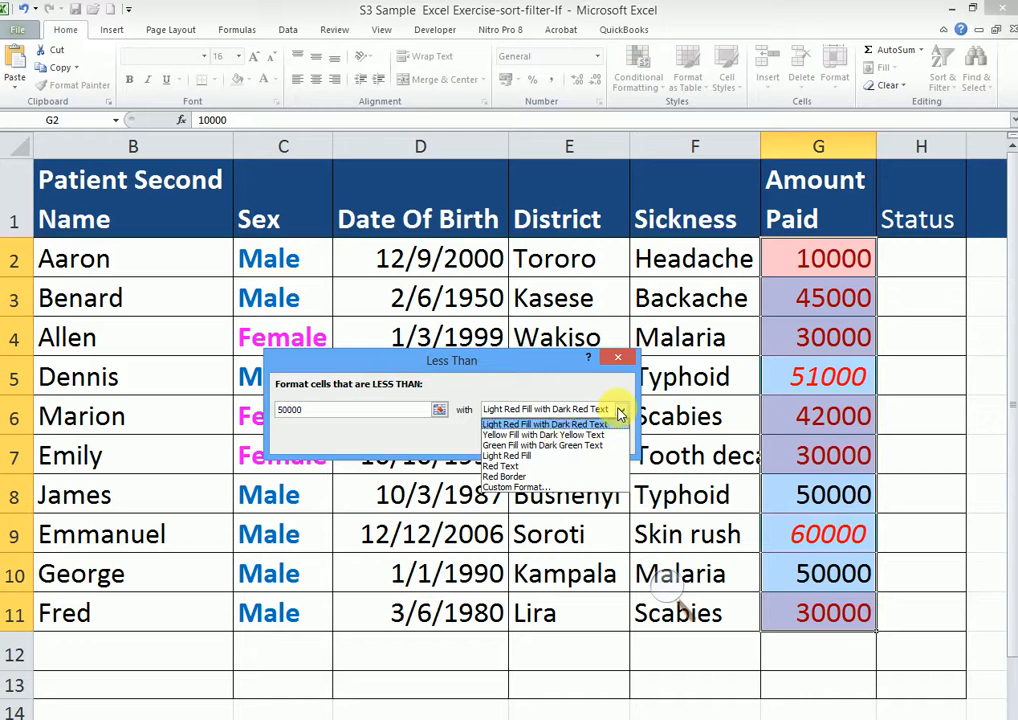
pyautogui.click(520, 490)
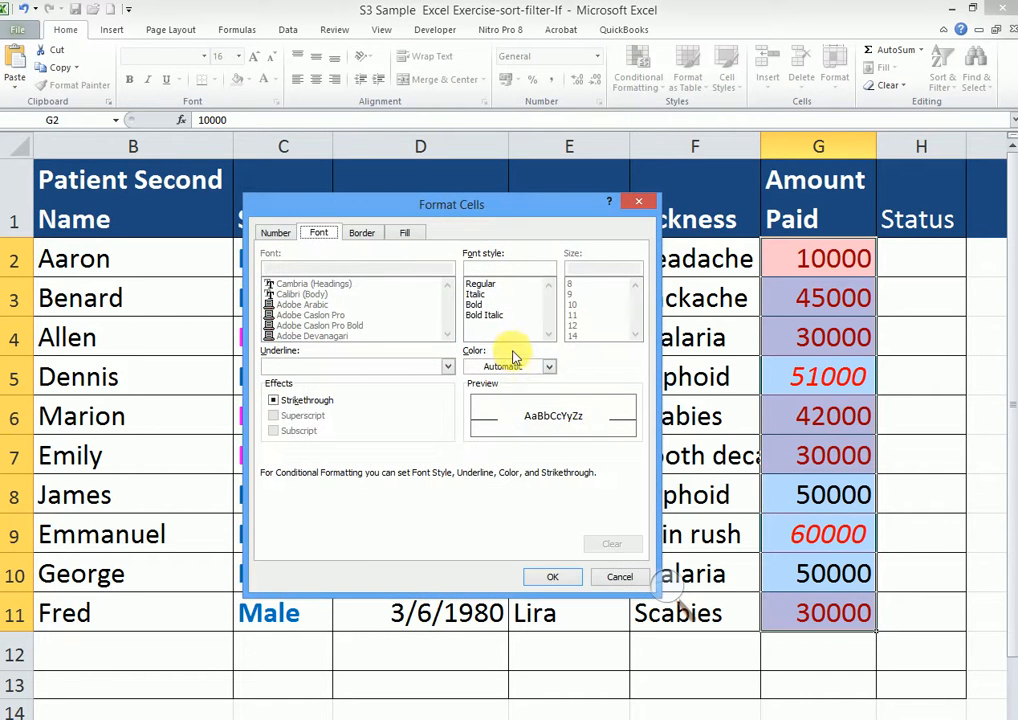
pyautogui.click(543, 367)
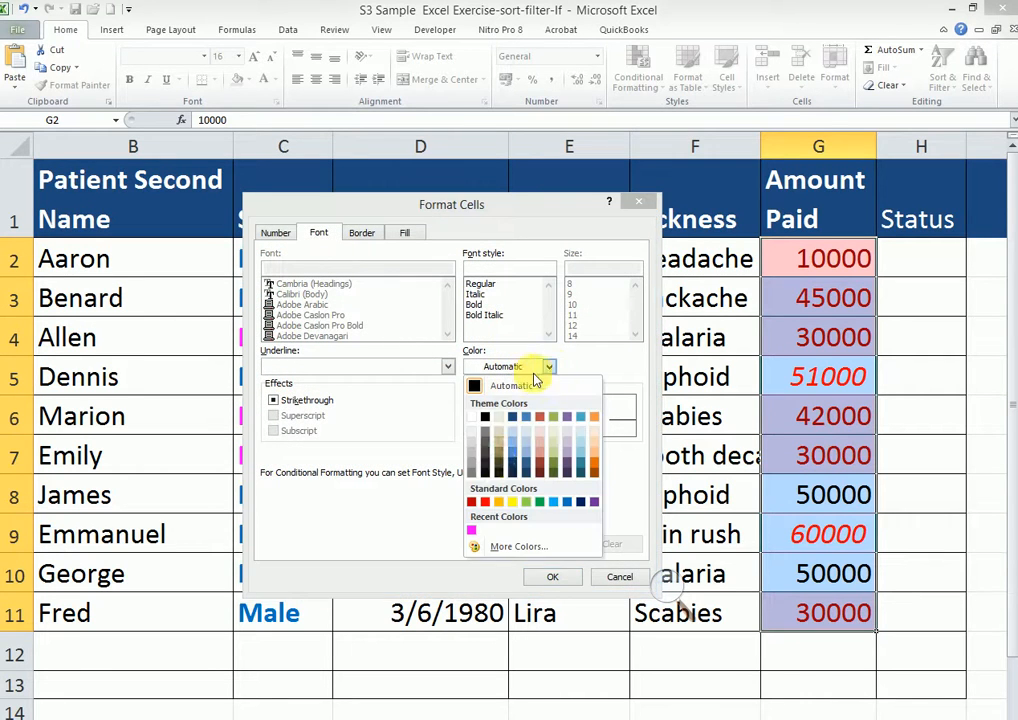
pyautogui.click(539, 501)
pyautogui.click(476, 294)
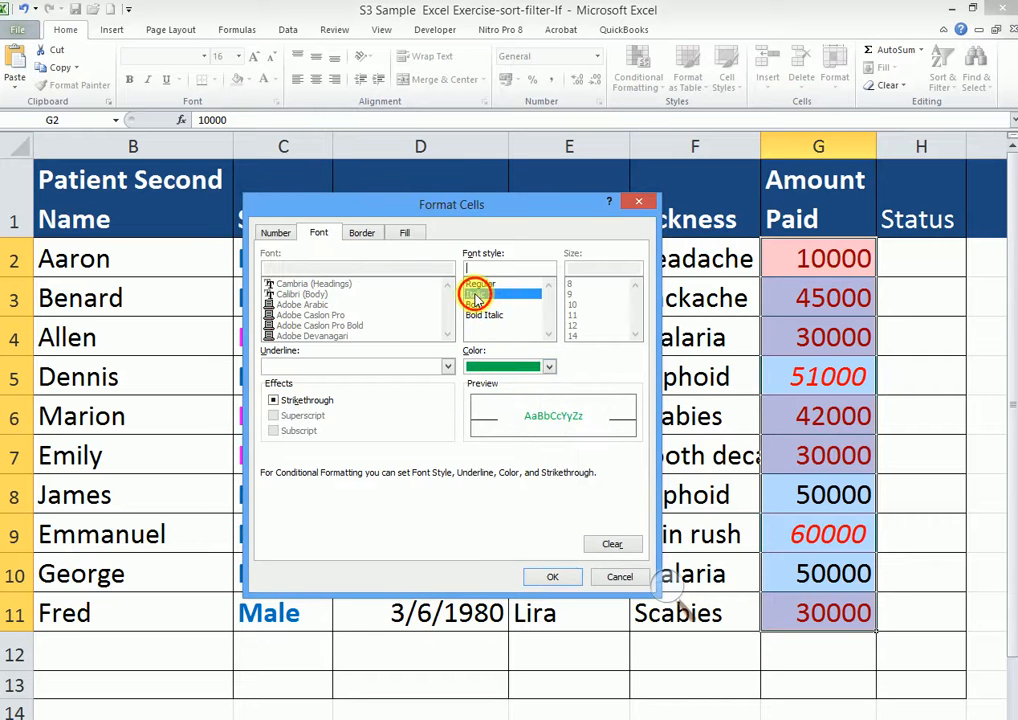
pyautogui.click(548, 576)
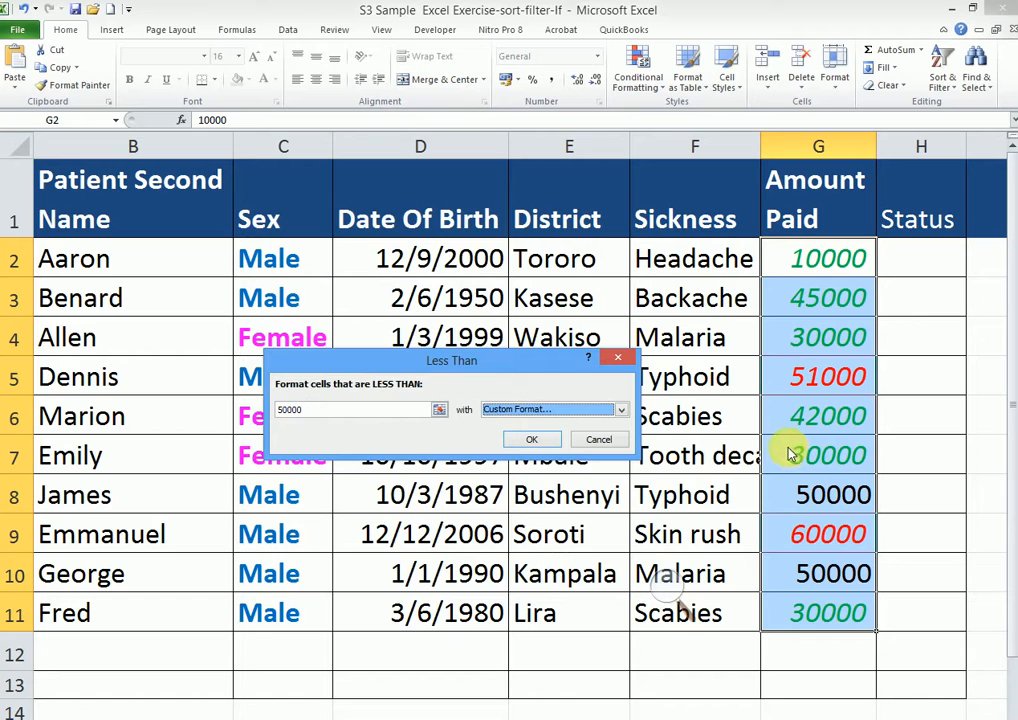
pyautogui.click(540, 440)
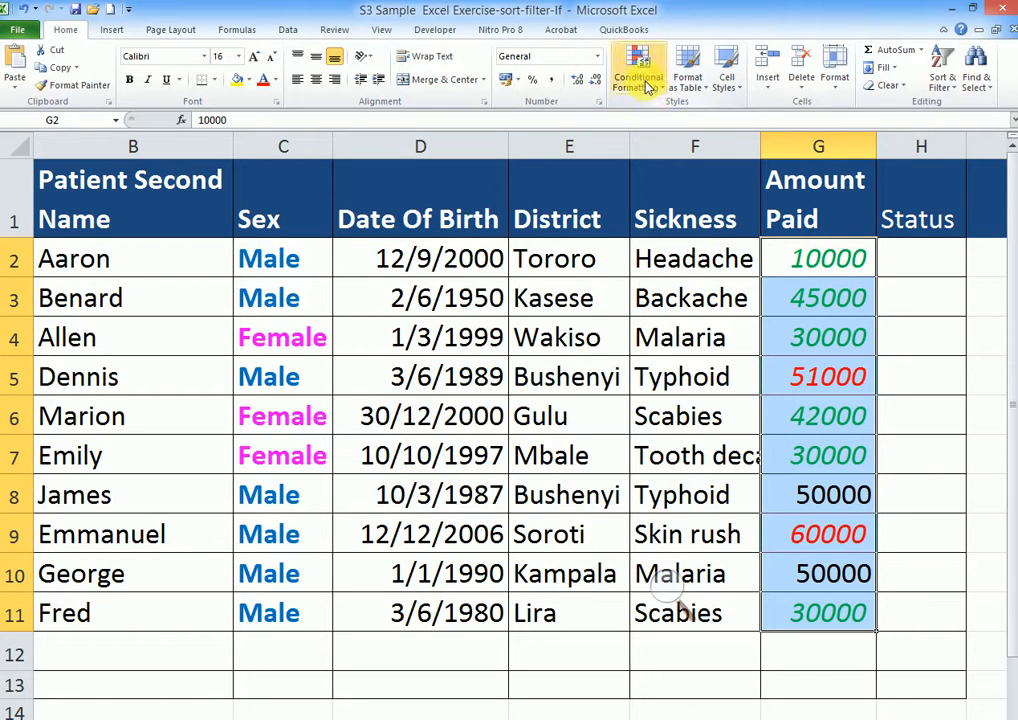
# - Clear the conditional formatting rules from the Amount Paid cells G2:G11 only
pyautogui.moveTo(806, 259); pyautogui.dragTo(806, 600)
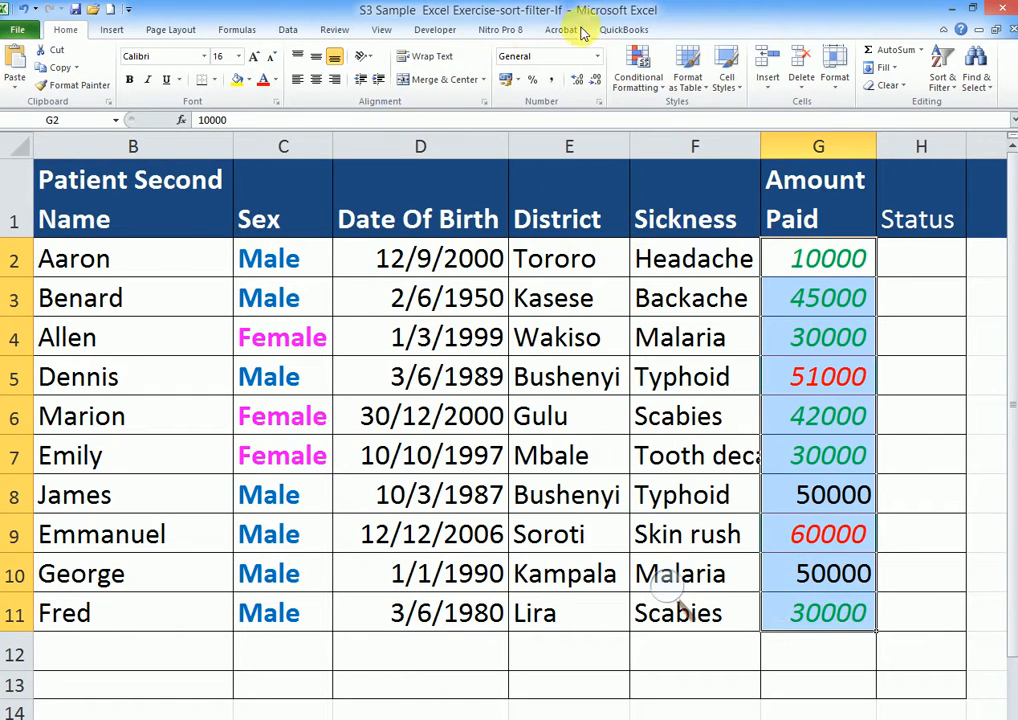
pyautogui.click(638, 75)
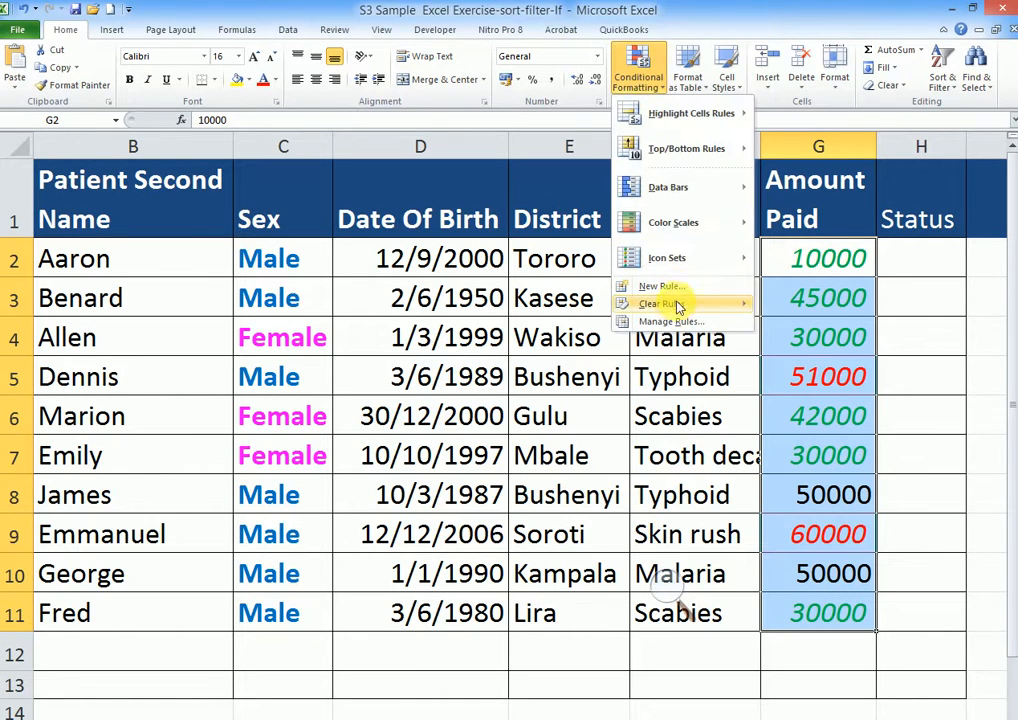
pyautogui.moveTo(676, 310)
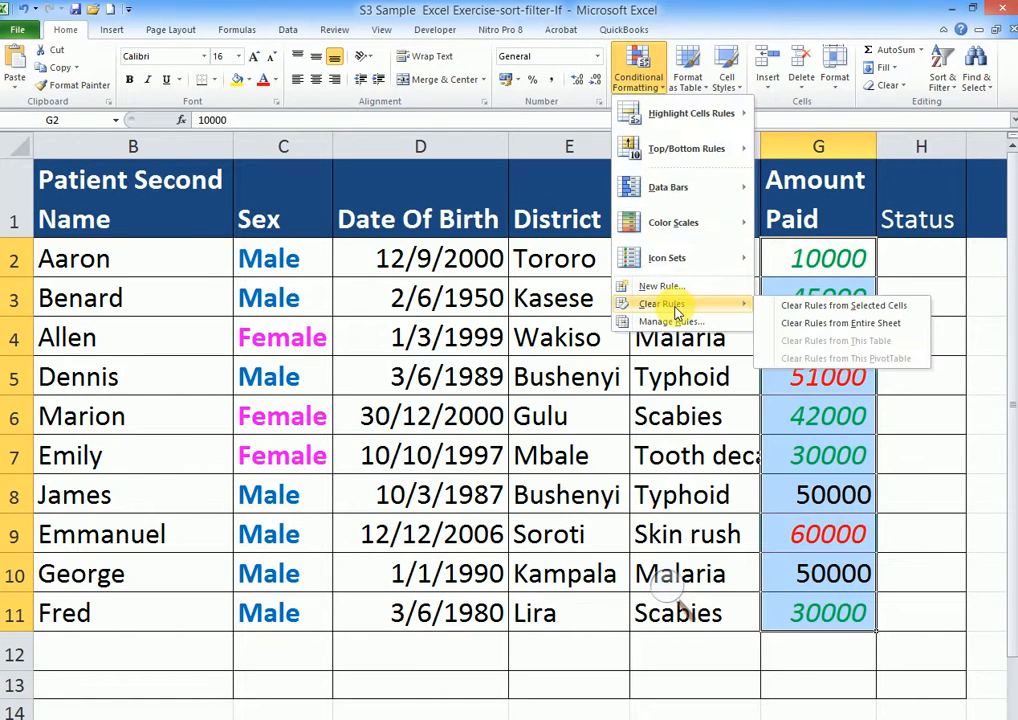
pyautogui.click(810, 305)
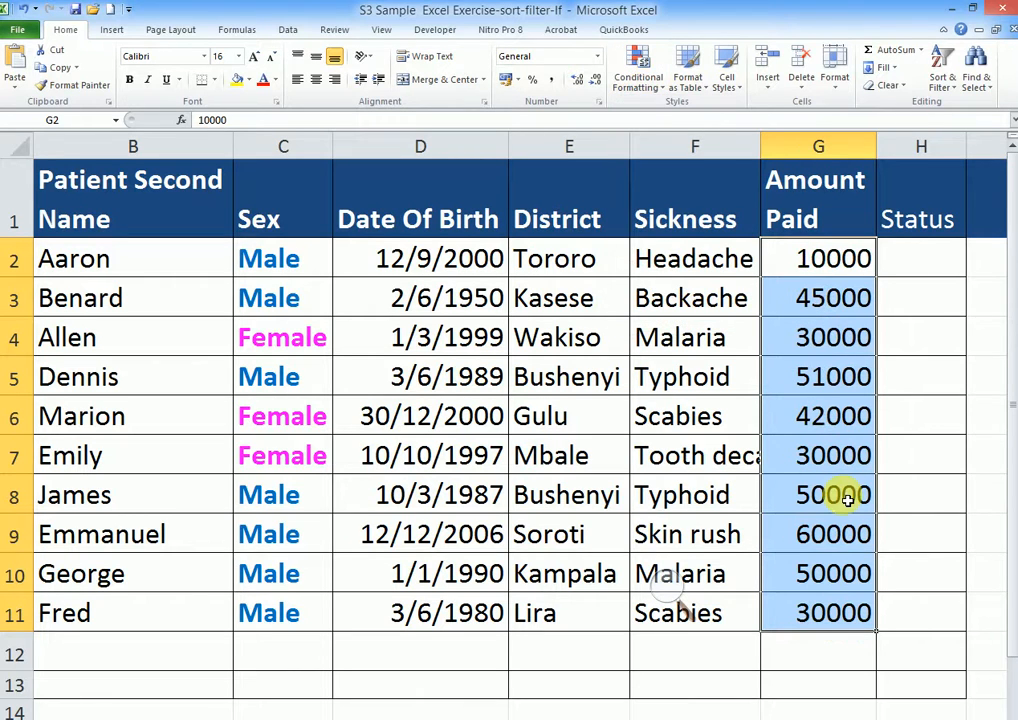
# - Apply red gradient-fill data bars to the Amount Paid cells G2:G11
pyautogui.click(645, 93)
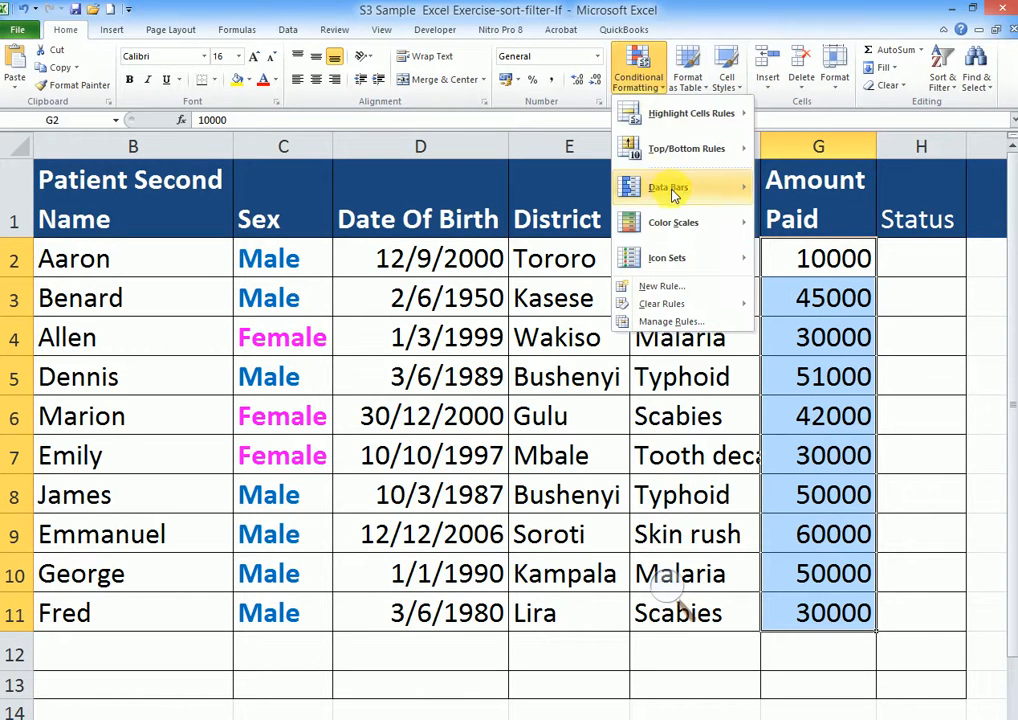
pyautogui.moveTo(668, 194)
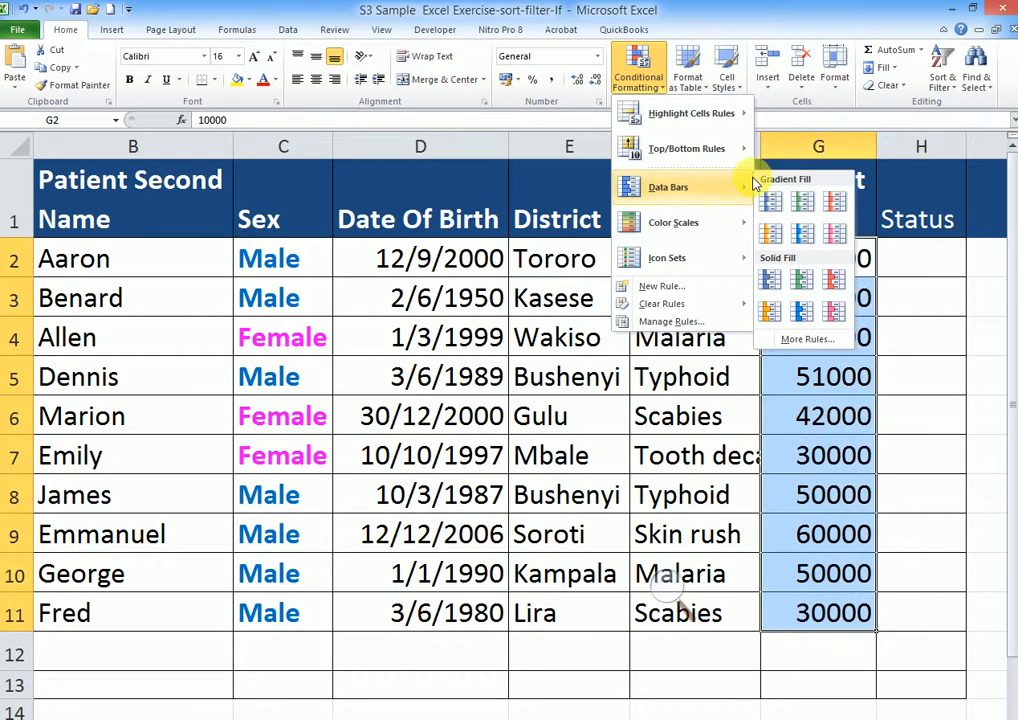
pyautogui.click(833, 203)
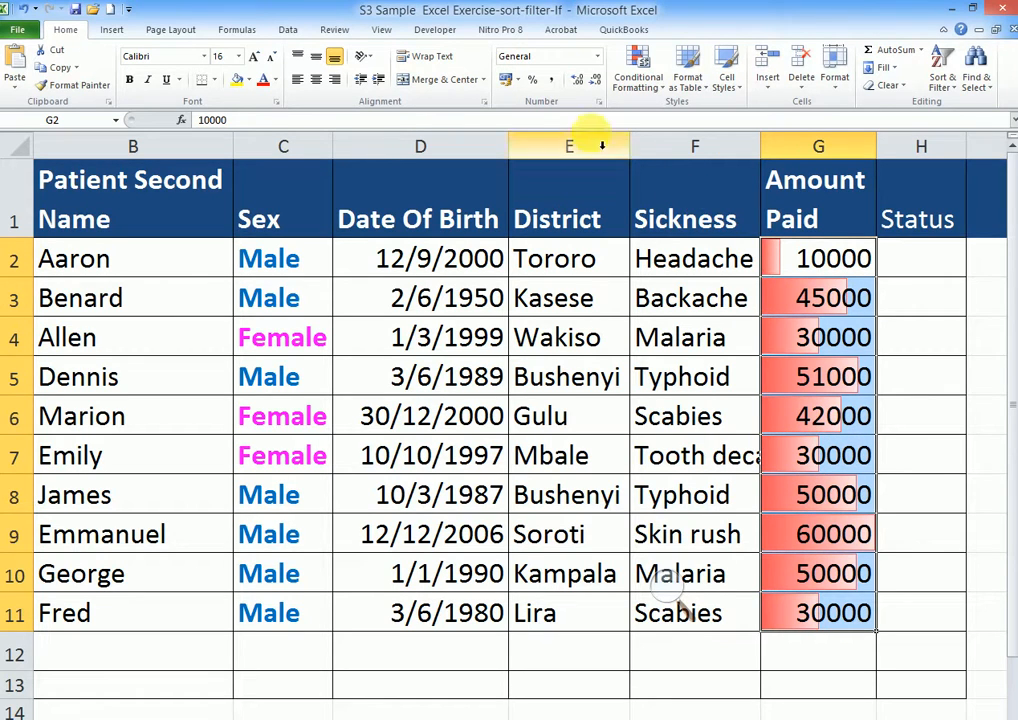
# - Add the four-bar Ratings icon set to the Amount Paid cells G2:G11 and widen column G slightly to fit the numbers
pyautogui.click(640, 75)
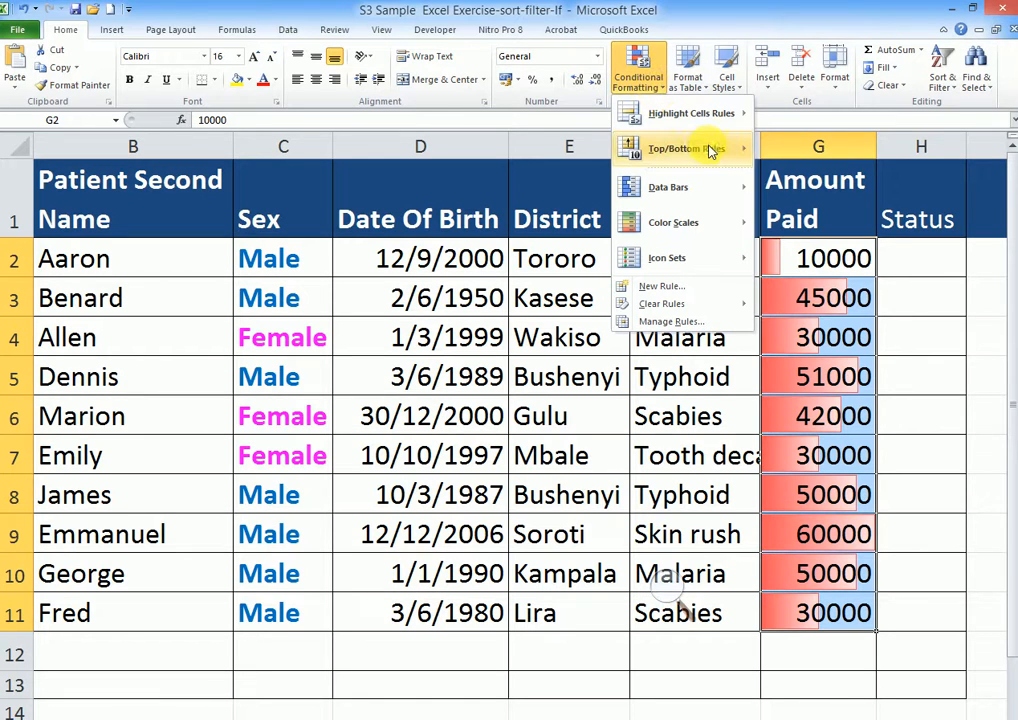
pyautogui.moveTo(657, 230)
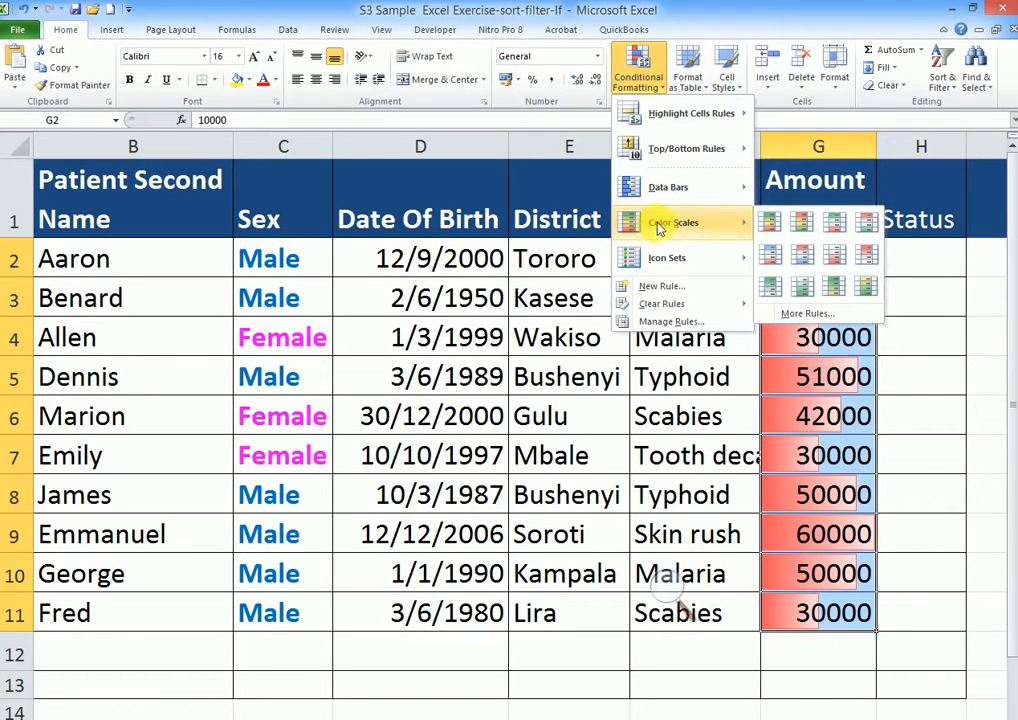
pyautogui.moveTo(660, 258)
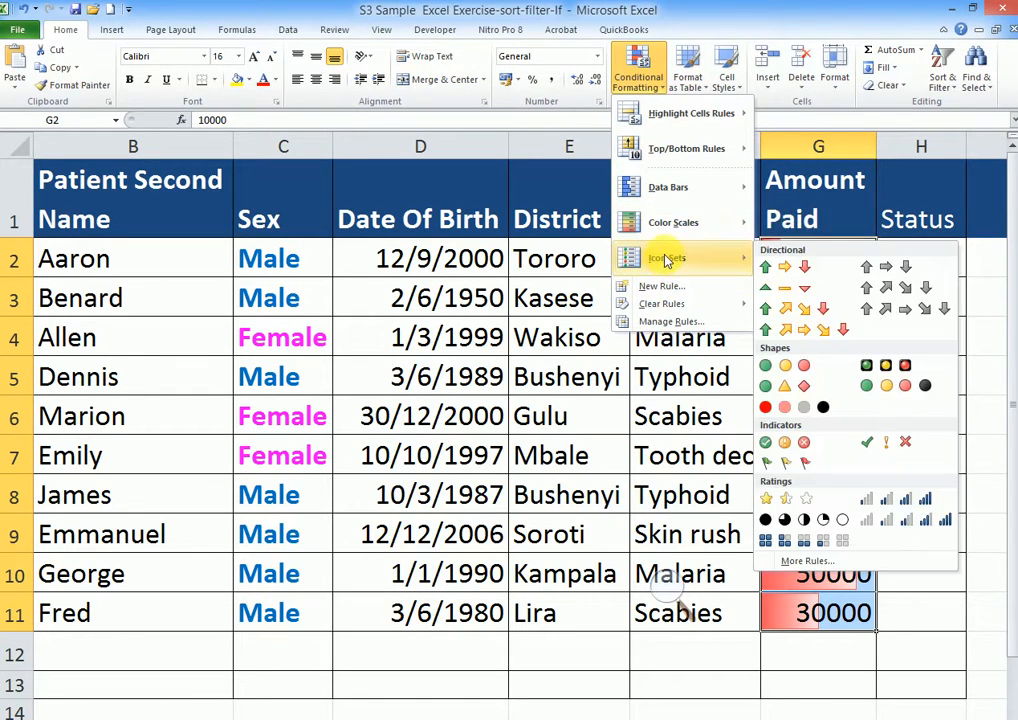
pyautogui.click(880, 500)
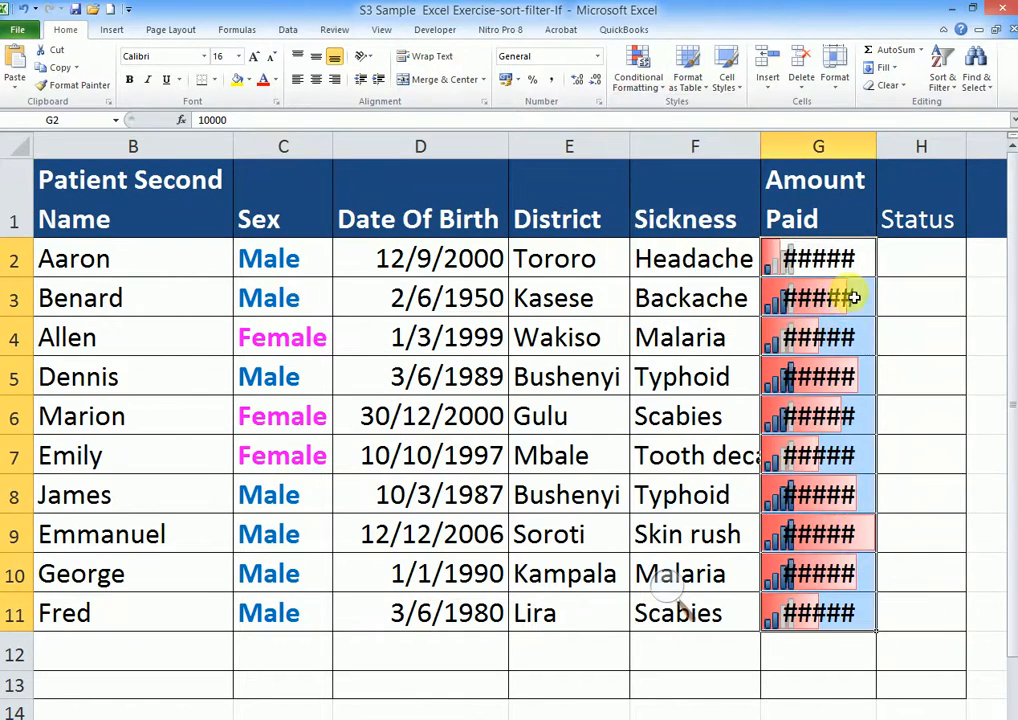
pyautogui.moveTo(877, 160); pyautogui.dragTo(896, 163)
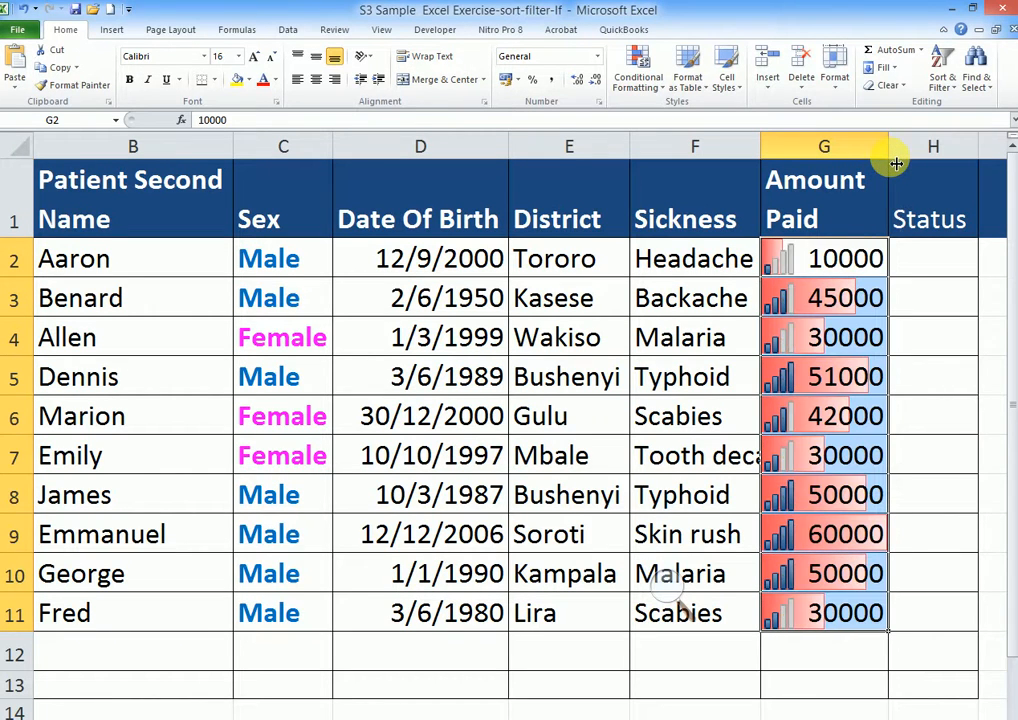